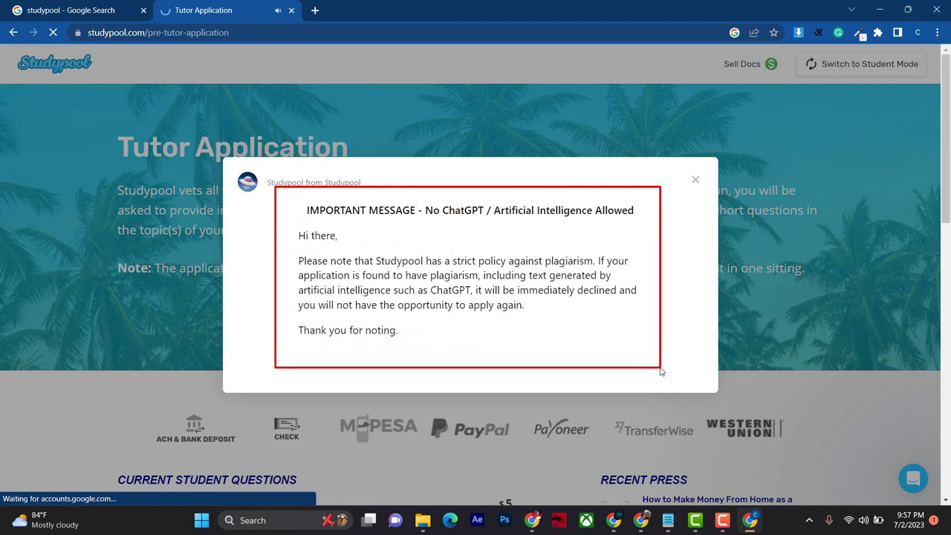
Step: Dismiss the no-AI policy warning on Studypool's Tutor Application page
drag(294, 185, 647, 227)
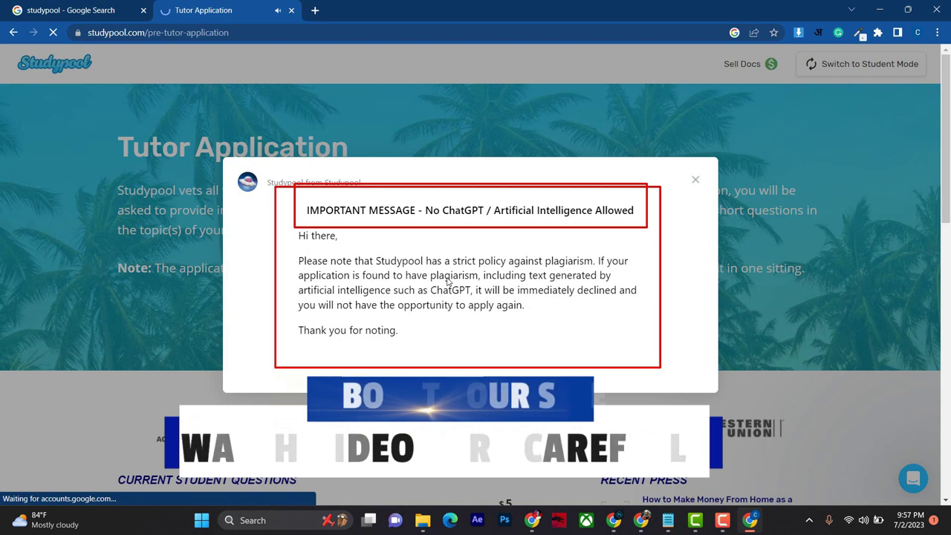
click(694, 181)
Step: Start the tutor application and acknowledge the confirmation
click(444, 321)
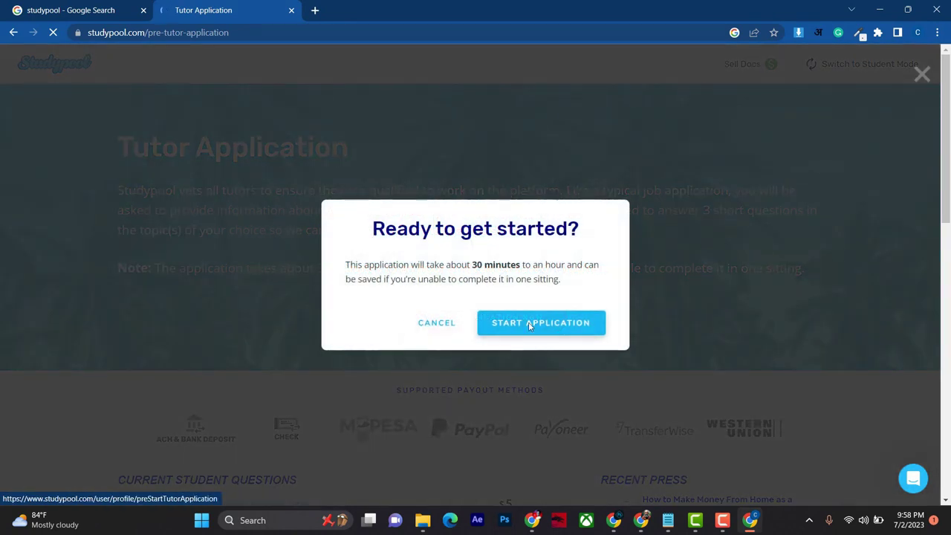
click(528, 322)
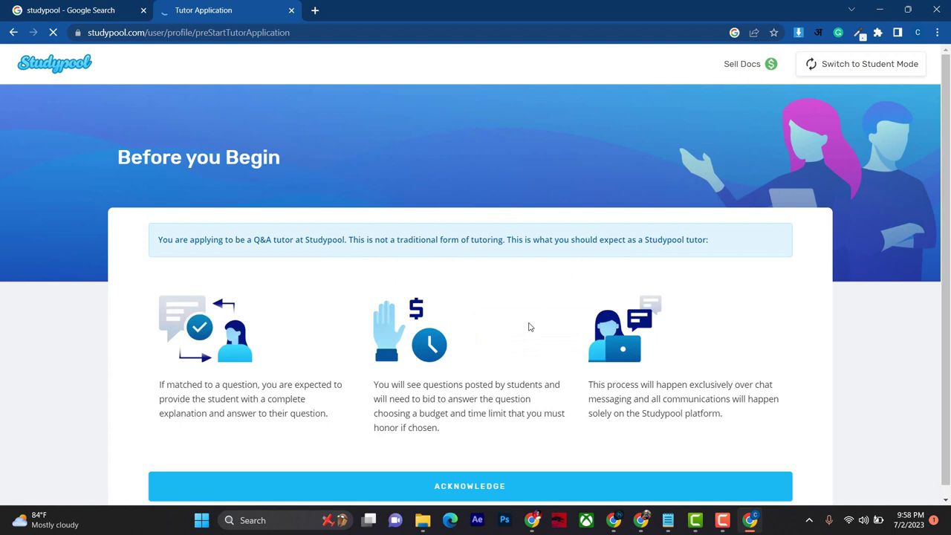
scroll(529, 327, down, 1)
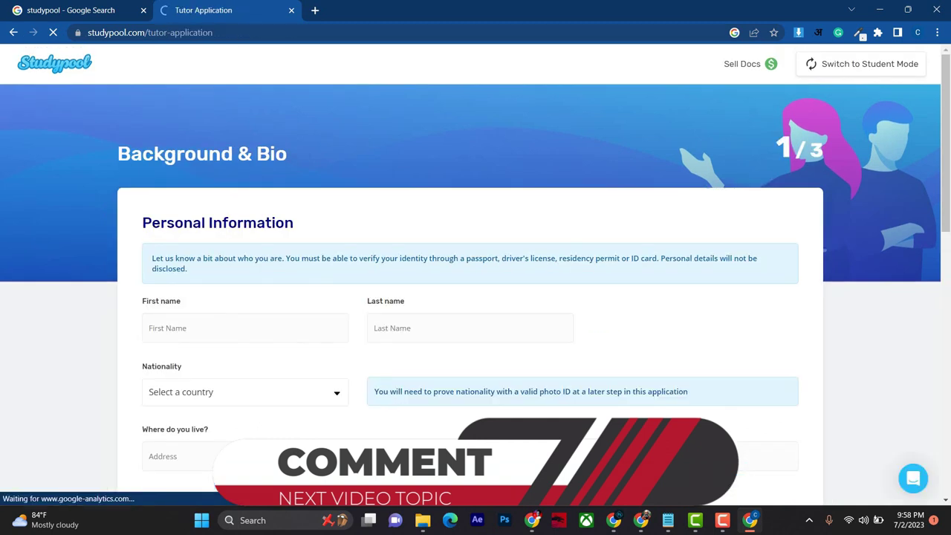
scroll(450, 399, down, 2)
Step: Enter the applicant's first and last name and set nationality to India
click(212, 204)
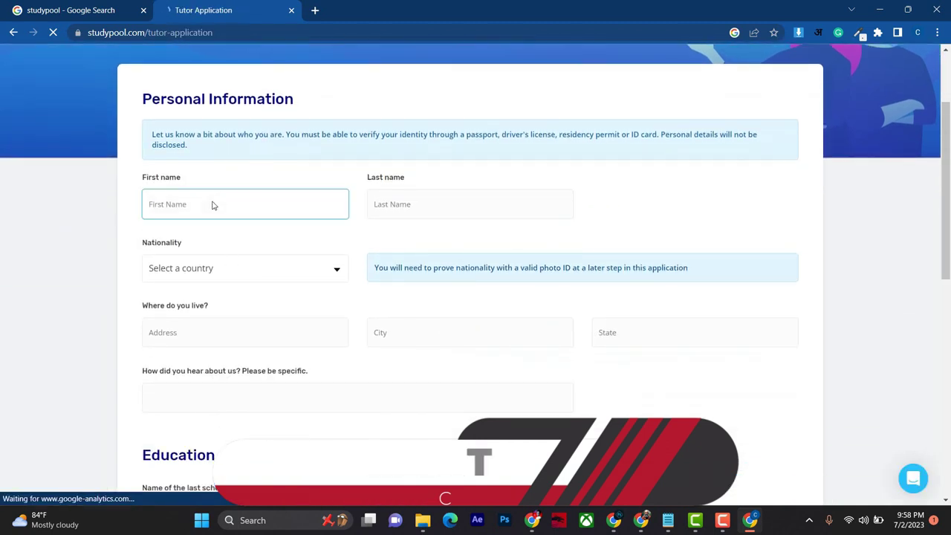
key(Tab)
key(Tab)
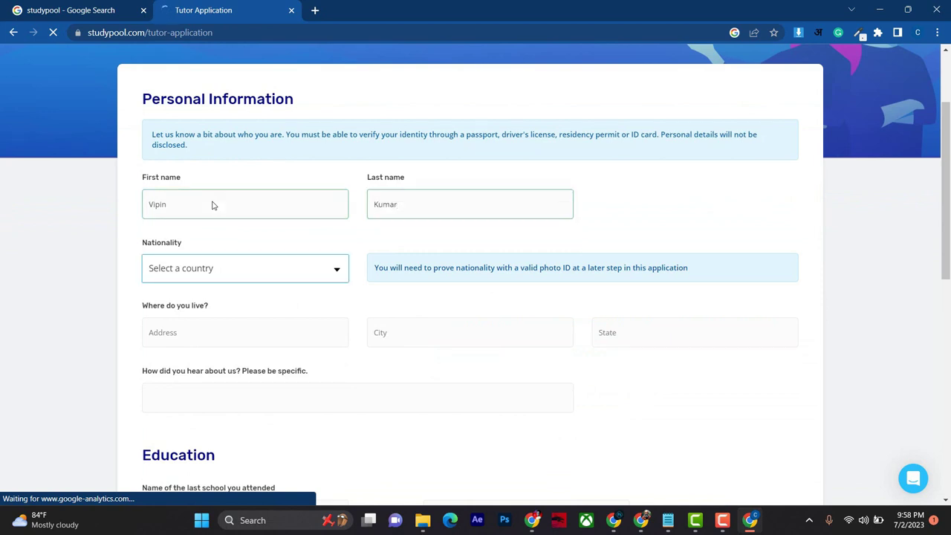
click(220, 276)
text(india)
key(Return)
Step: Fill in the location as Agra, Agra, UP and referral source 'Youtube Video'
click(199, 336)
text(Agra)
key(Tab)
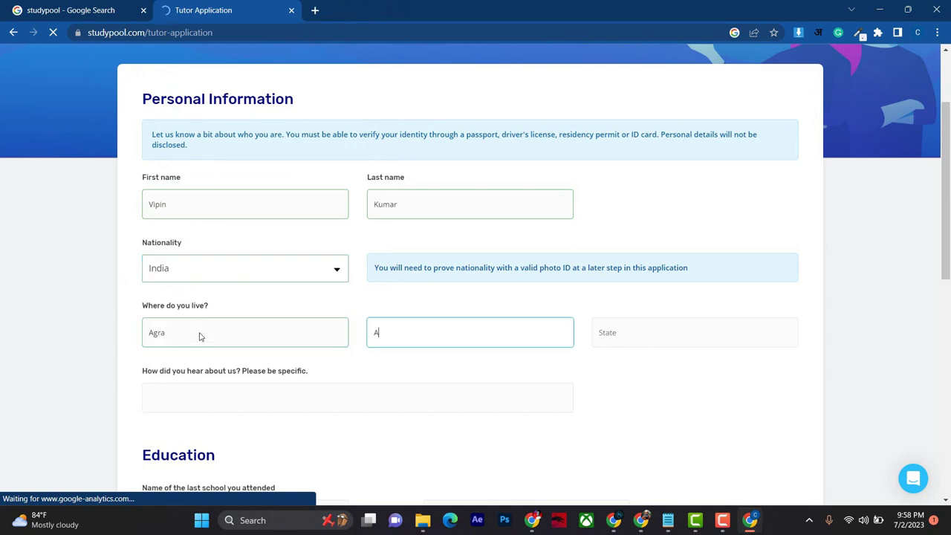
key(Tab)
text(UP)
key(Tab)
text(youtube)
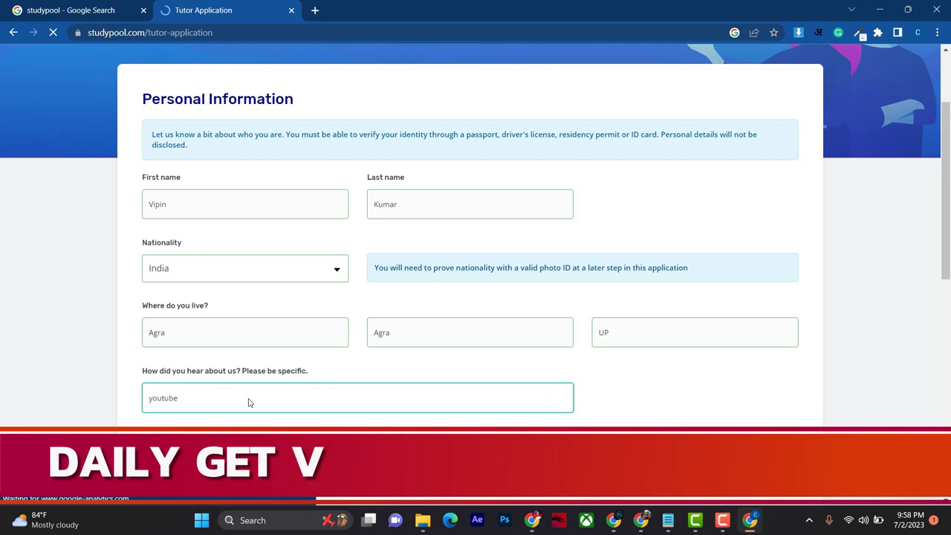
key(ctrl+a)
text(Youtube )
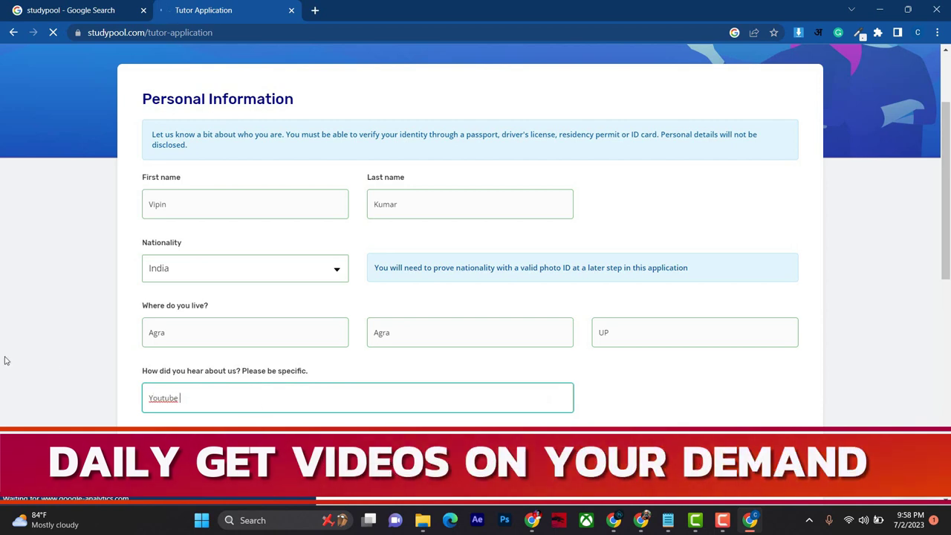
text(Video)
scroll(290, 357, down, 3)
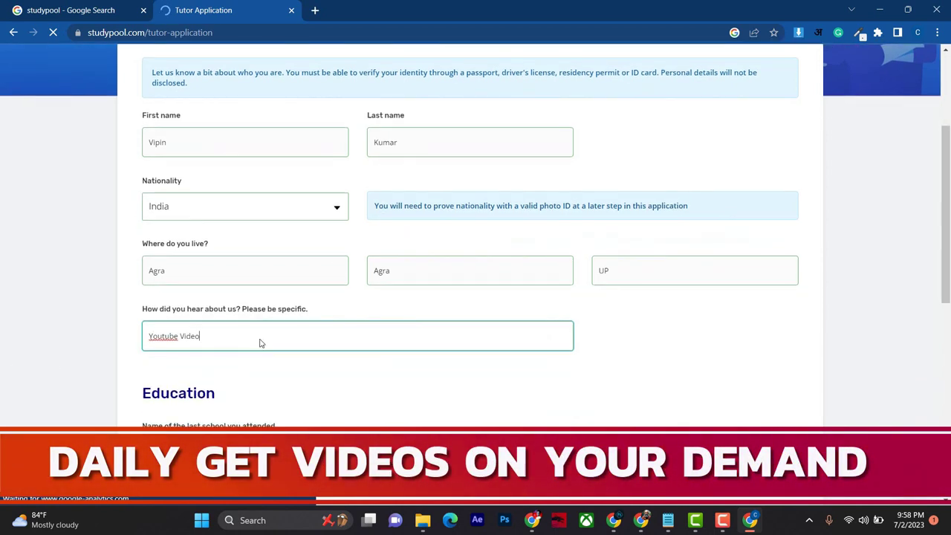
click(213, 331)
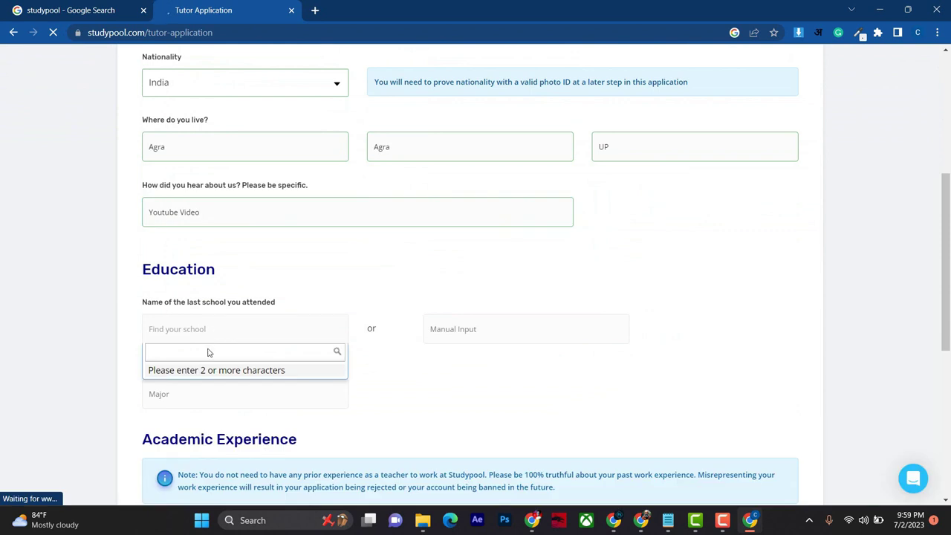
Step: Search 'Dr b' and choose DR BRAU AGRA UTTAR PRADESH INDIA as last school
text(Dr brau agra)
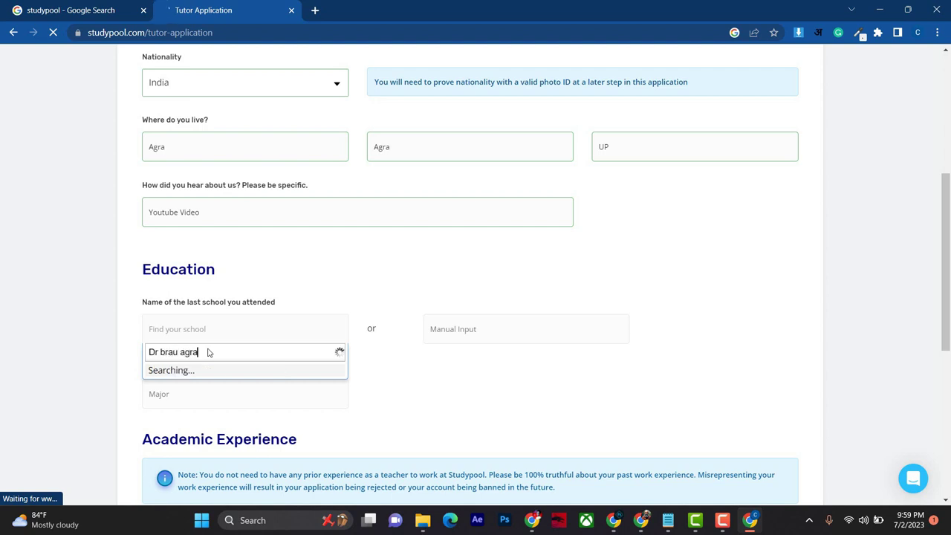
scroll(207, 352, down, 1)
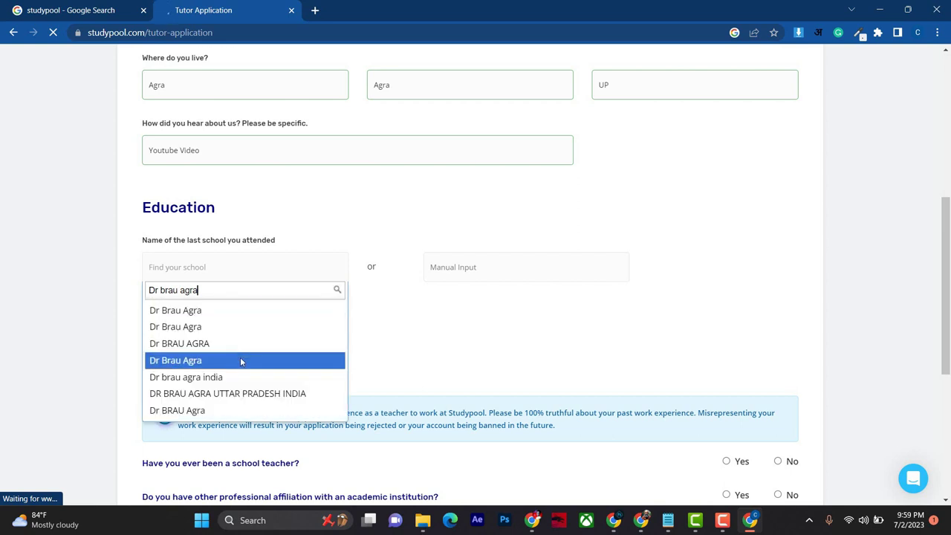
click(258, 395)
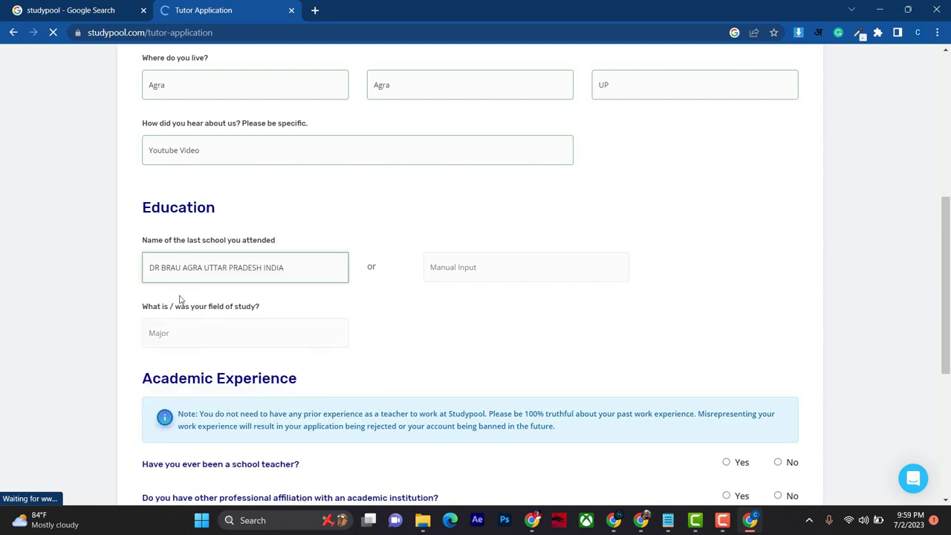
Step: Enter Computer Science as the field of study
click(222, 335)
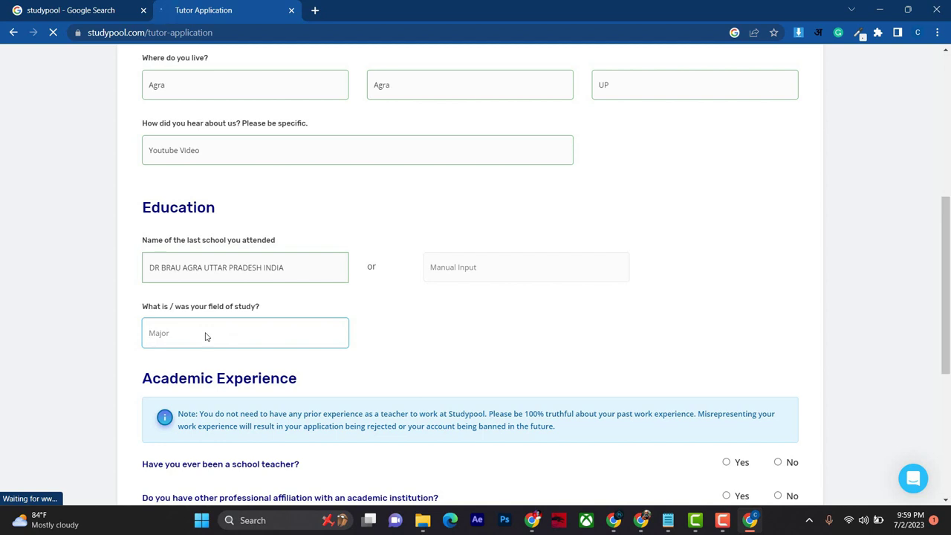
text(dig)
key(BackSpace)
key(BackSpace)
key(BackSpace)
text(Di)
key(BackSpace)
key(BackSpace)
text(Computer S)
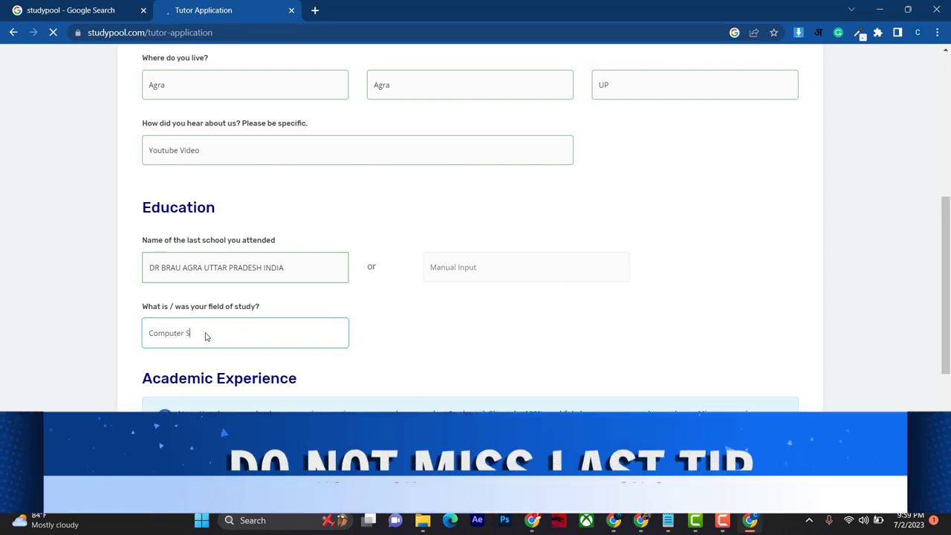
text(cei)
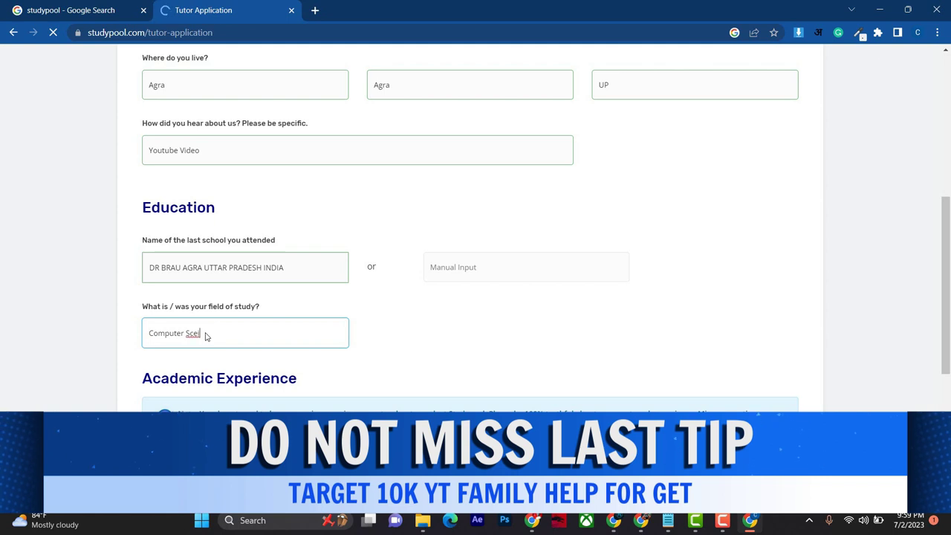
key(BackSpace)
key(BackSpace)
text(ience)
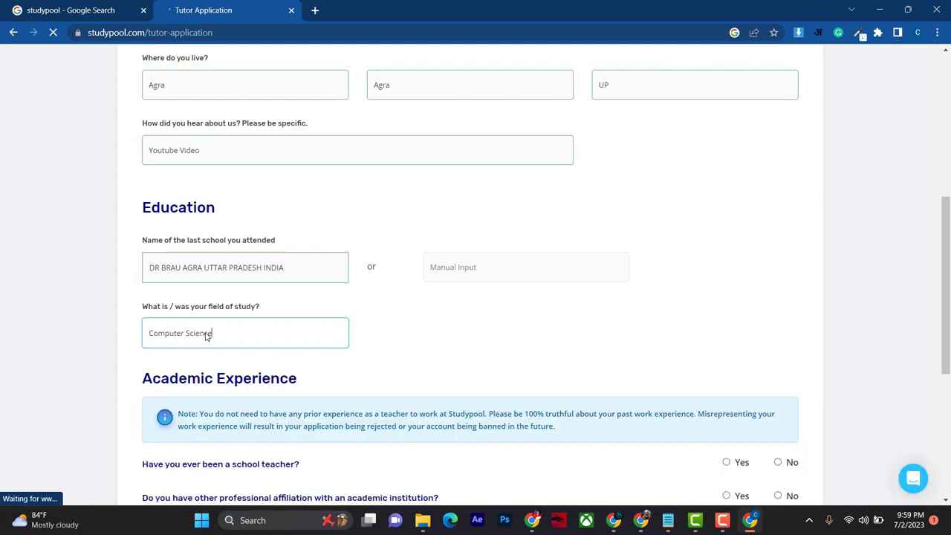
scroll(244, 338, down, 3)
Step: Answer No to both the school-teacher and academic-institution affiliation questions
click(778, 276)
click(778, 310)
drag(129, 264, 326, 288)
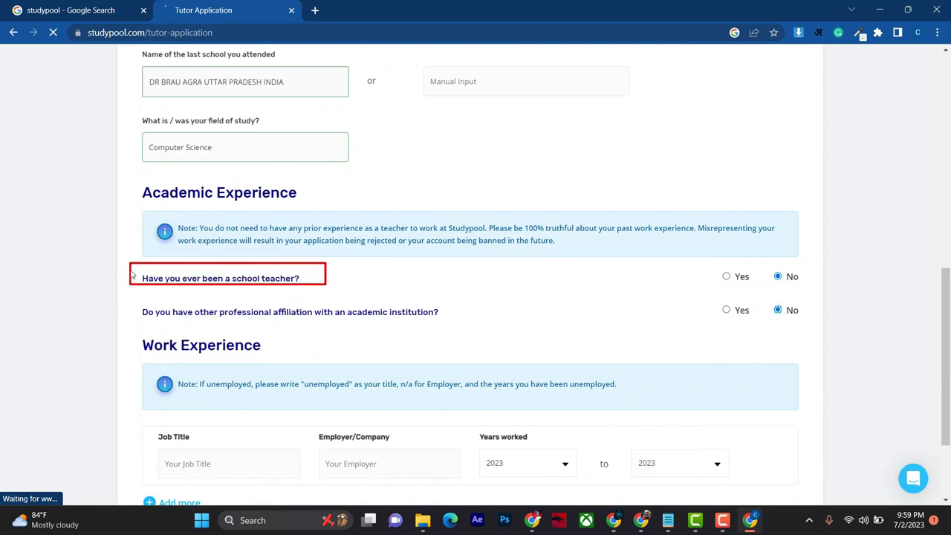
drag(708, 263, 757, 283)
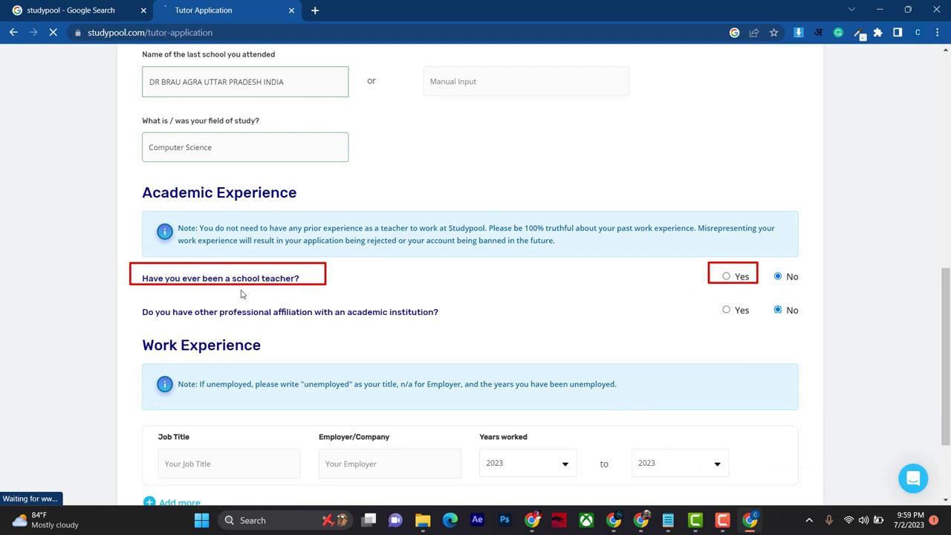
mouse_move(130, 299)
mouse_down()
mouse_move(332, 327)
mouse_move(465, 324)
mouse_up()
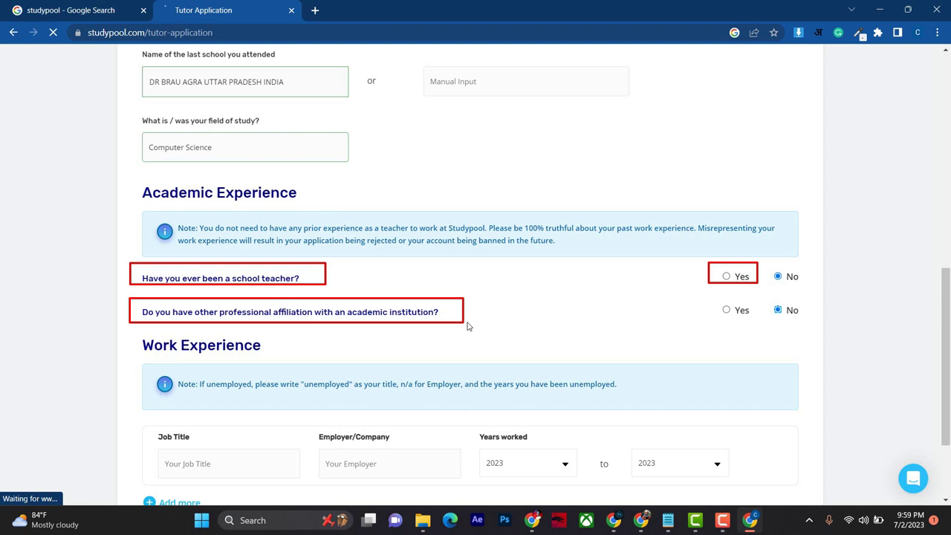
drag(708, 299, 752, 322)
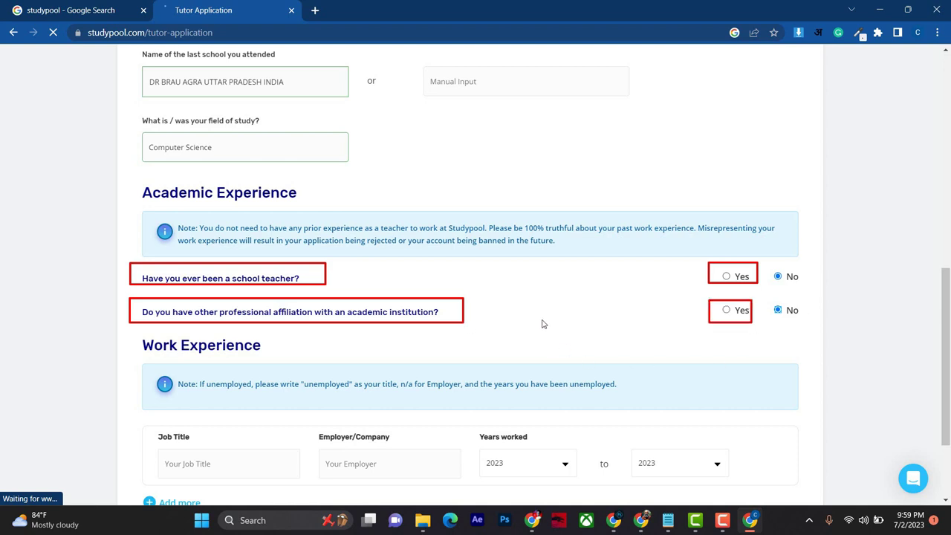
scroll(520, 335, down, 2)
Step: Enter job title 'Digital Marketing' with employer 'The grapes'
click(217, 341)
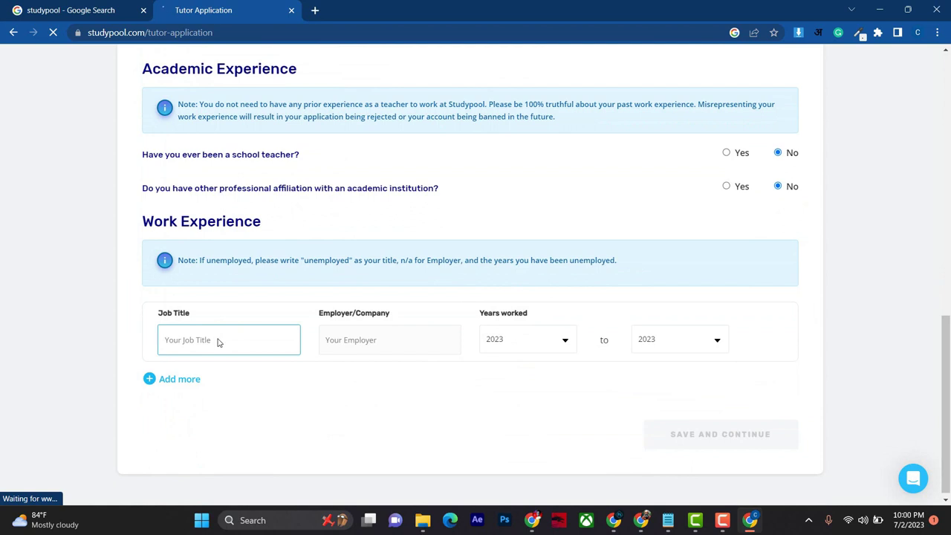
text(D)
text(igital)
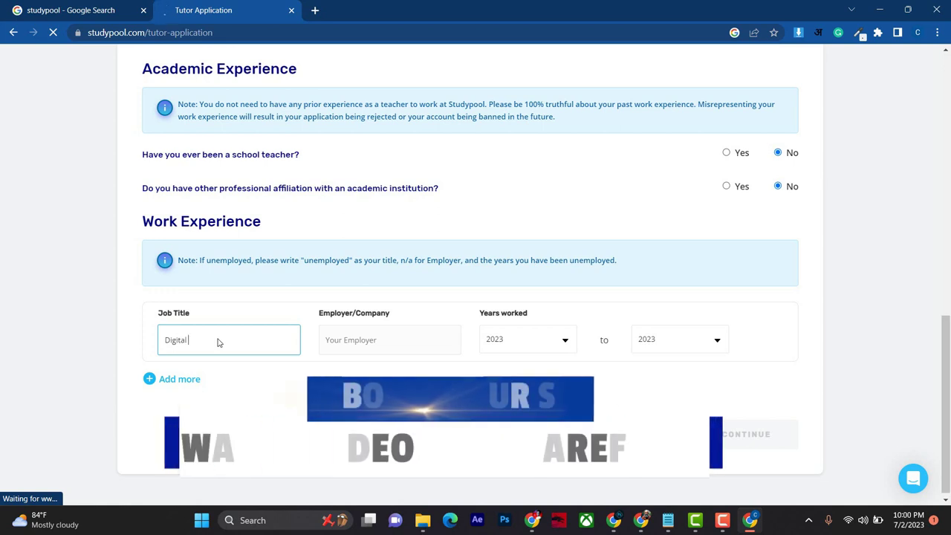
text( Marke)
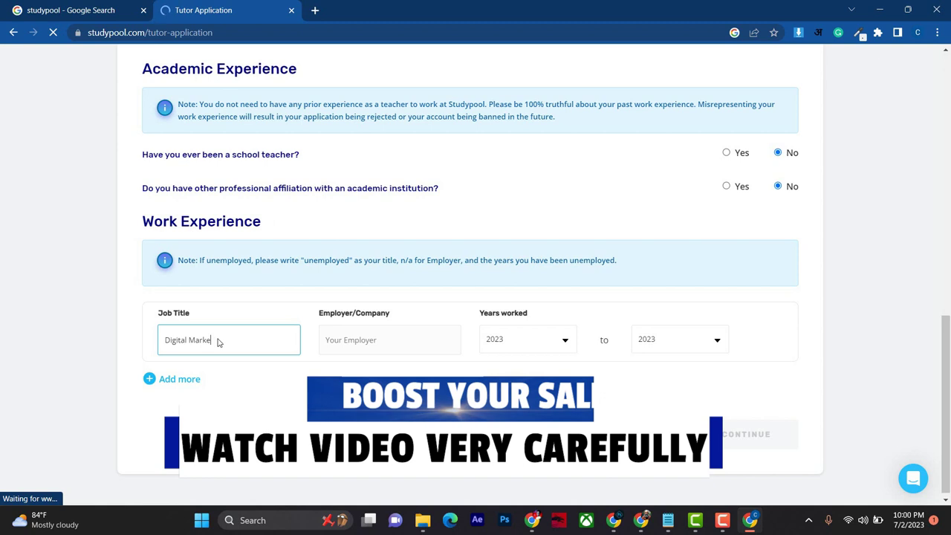
text(ting)
key(Tab)
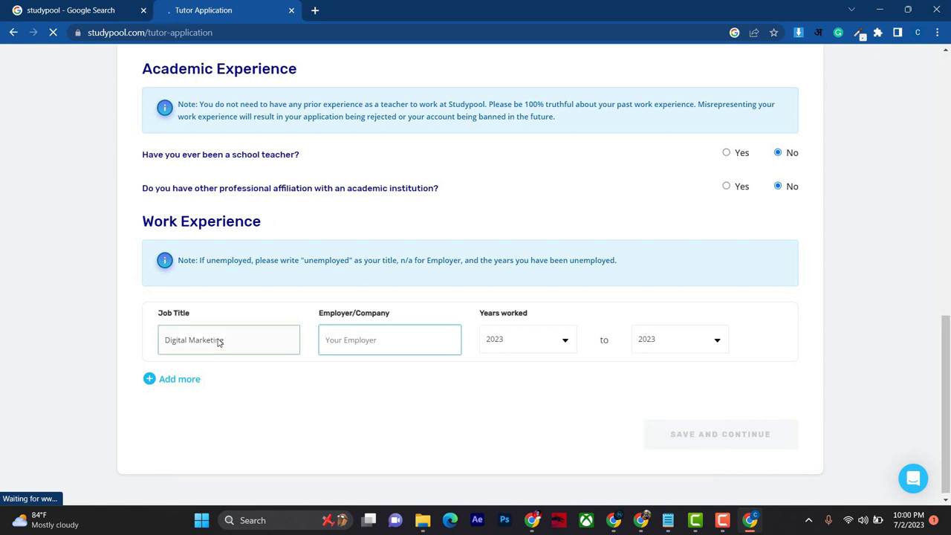
text(The grapes)
key(Tab)
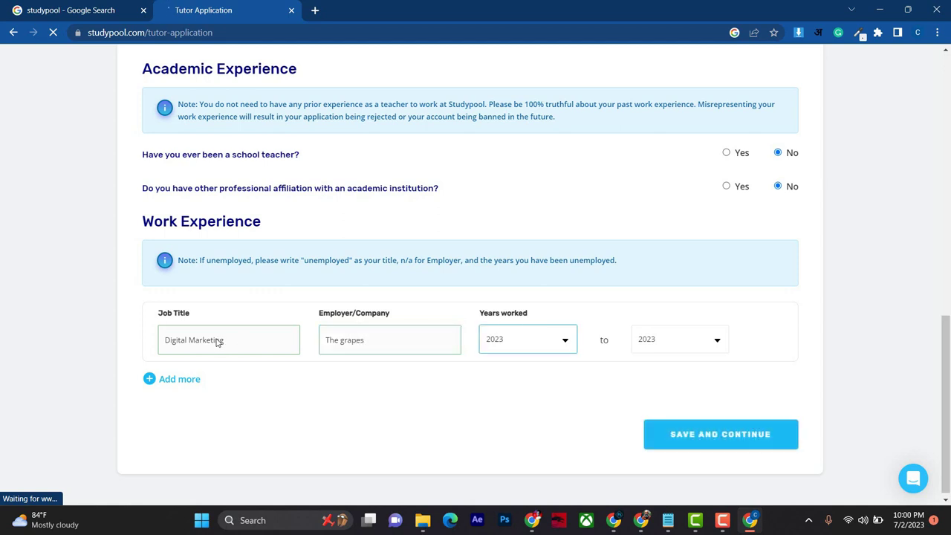
Step: Set years worked to 2021–2022 and save the page
click(547, 335)
click(525, 300)
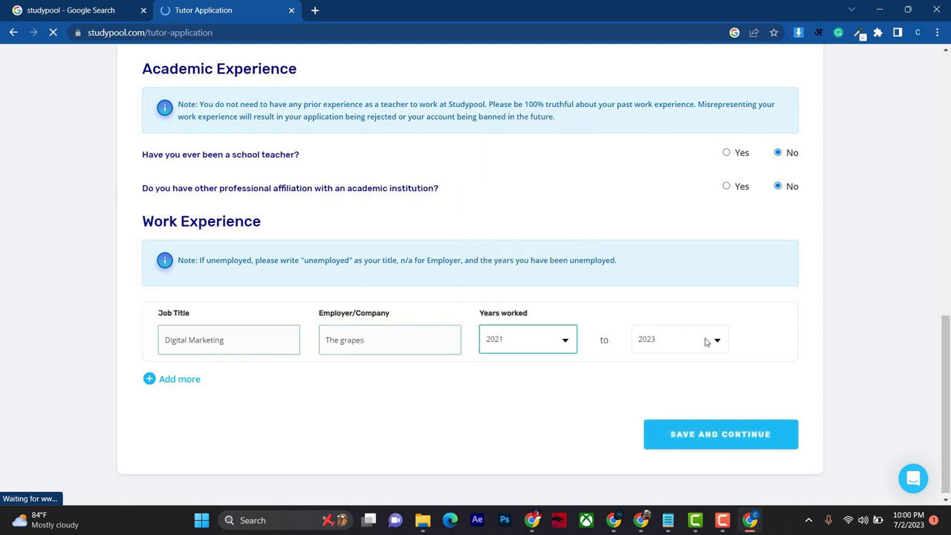
click(674, 342)
click(666, 310)
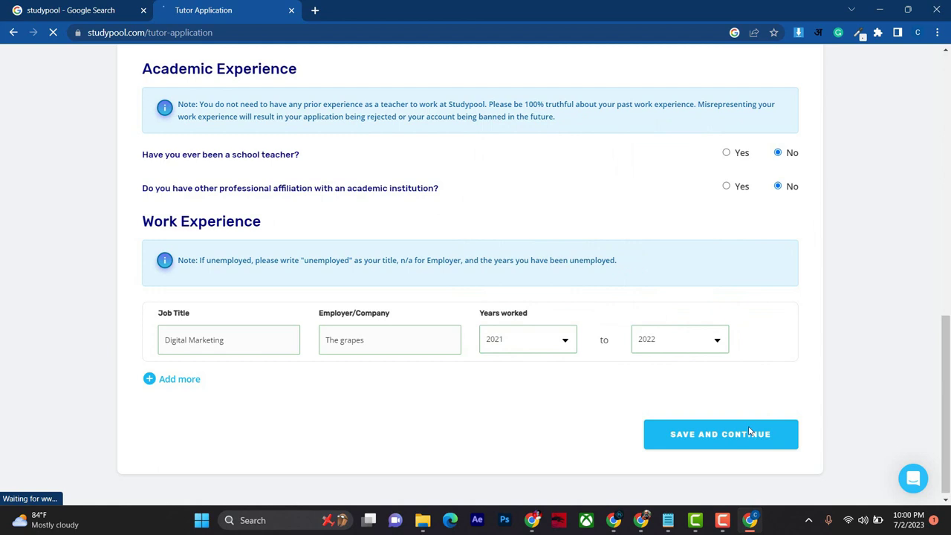
click(774, 433)
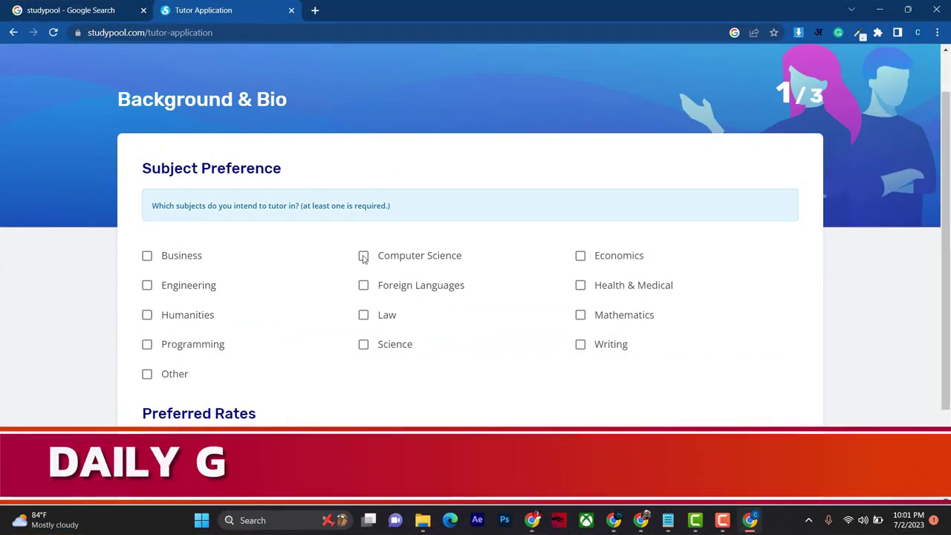
Step: Select Computer Science and Business as subjects, keep the $10 hourly rate, and save
click(364, 257)
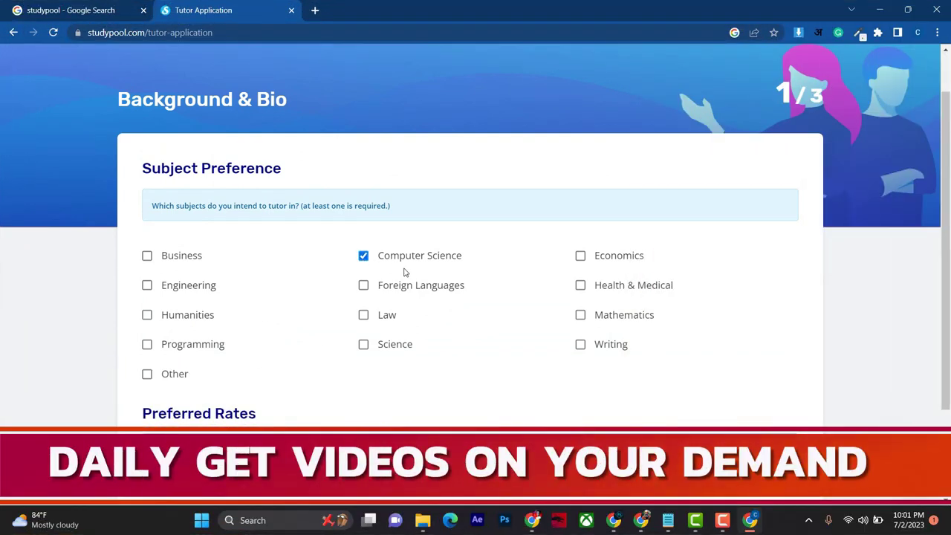
click(181, 258)
scroll(267, 349, down, 2)
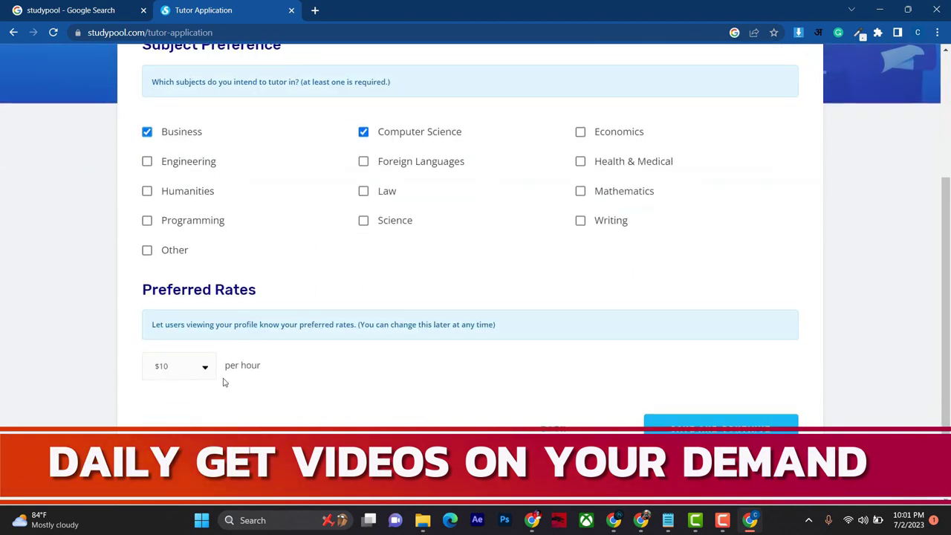
click(203, 367)
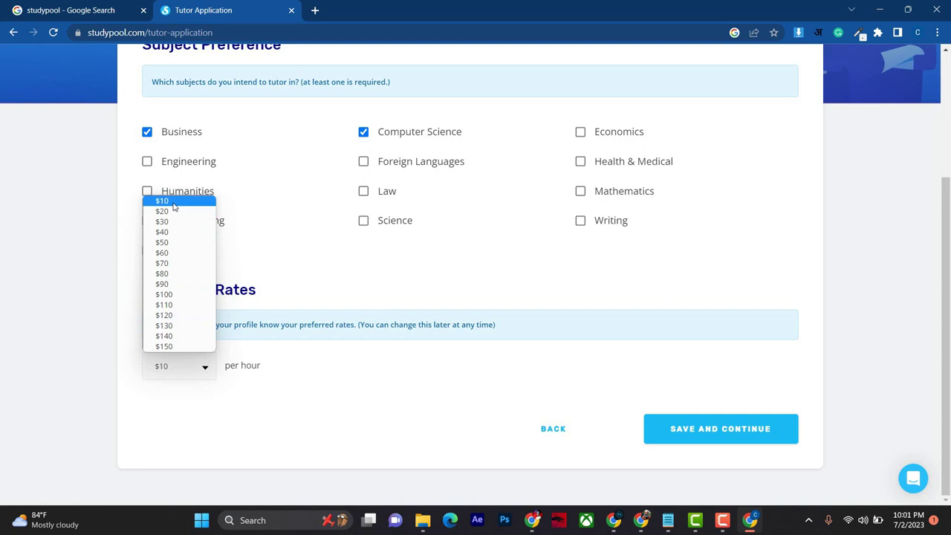
click(372, 327)
drag(349, 309, 519, 346)
click(189, 367)
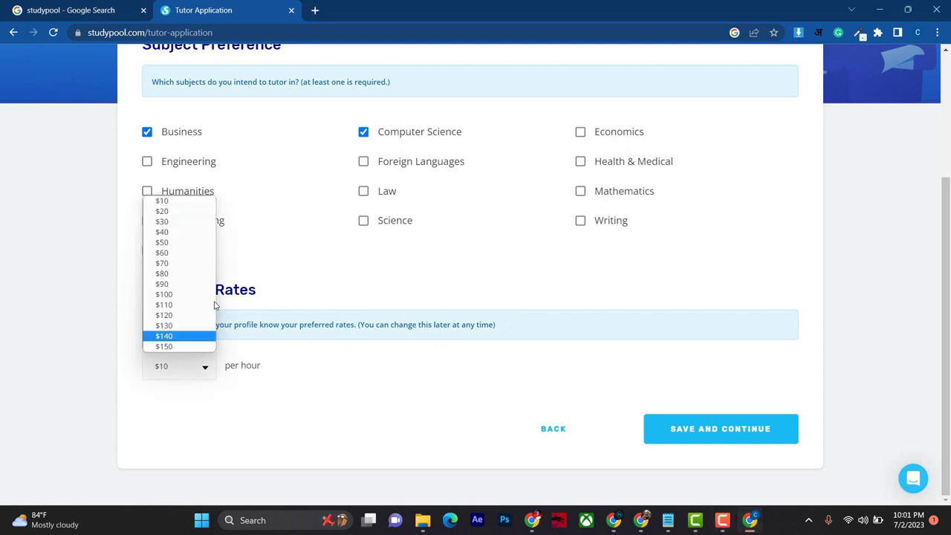
click(189, 203)
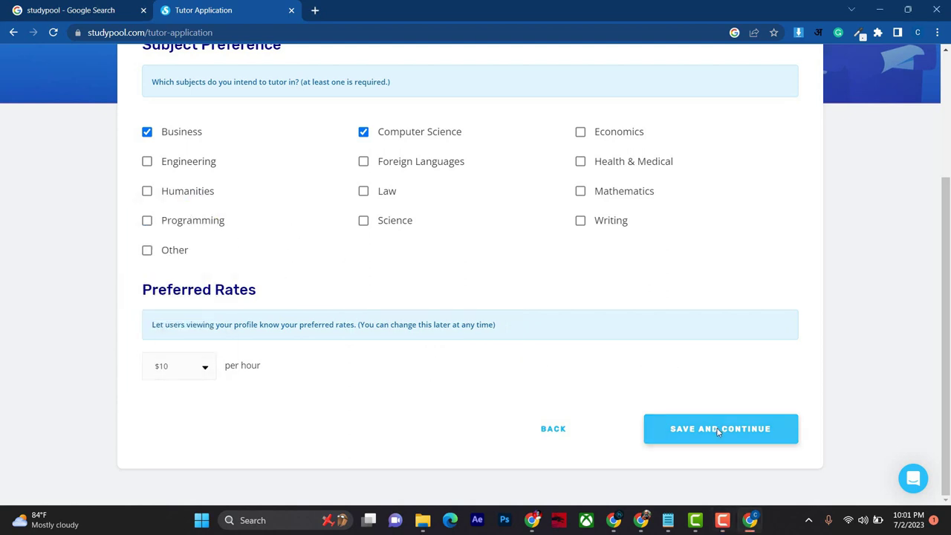
click(752, 429)
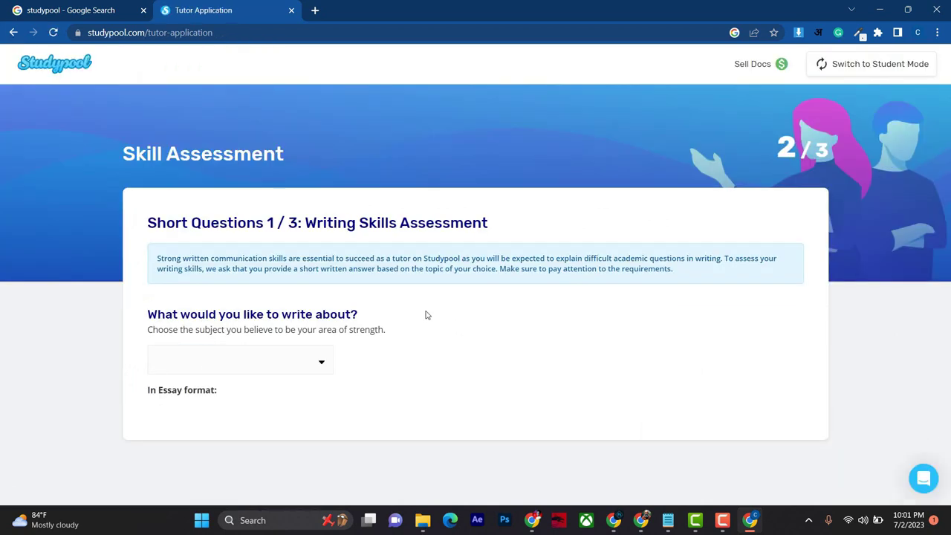
Step: Choose Computer Science as the writing-assessment essay subject
click(291, 368)
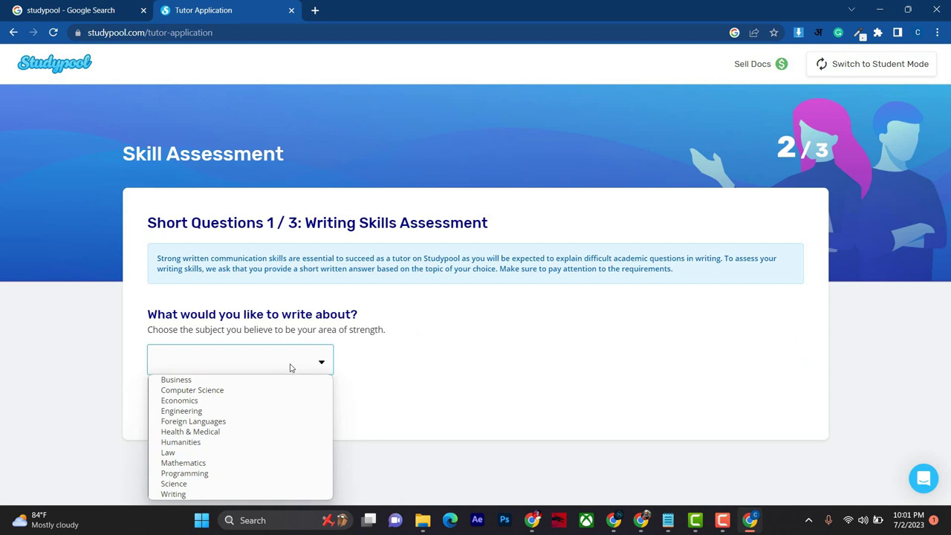
click(250, 390)
scroll(422, 327, down, 2)
scroll(230, 243, down, 10)
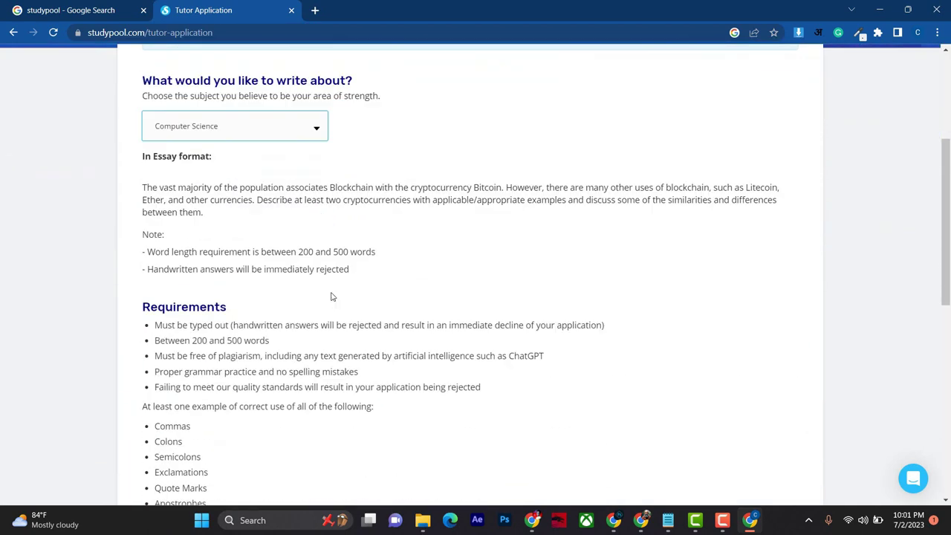
Step: Highlight the no-plagiarism rules: 100% original work, no AI-generated or ChatGPT text
scroll(327, 328, up, 1)
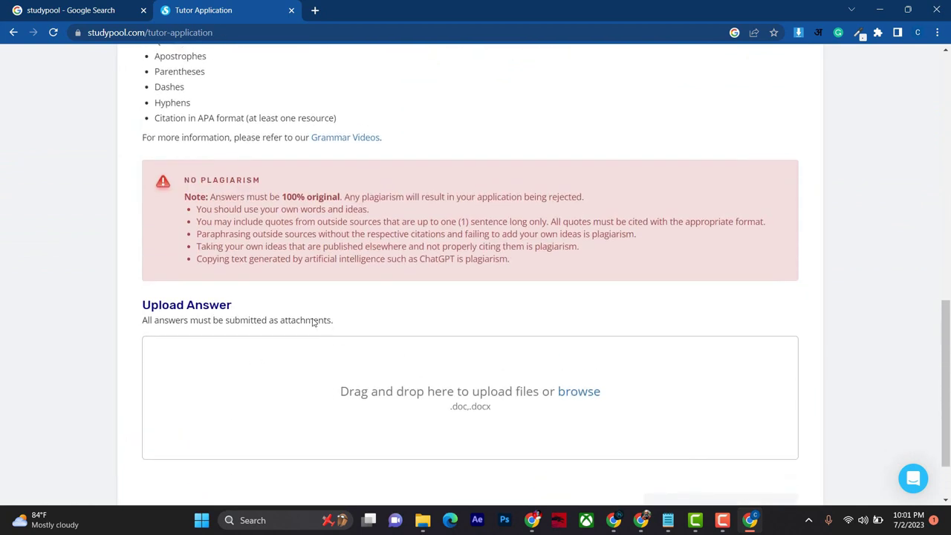
mouse_move(163, 160)
mouse_down()
mouse_move(324, 271)
mouse_move(723, 282)
mouse_up()
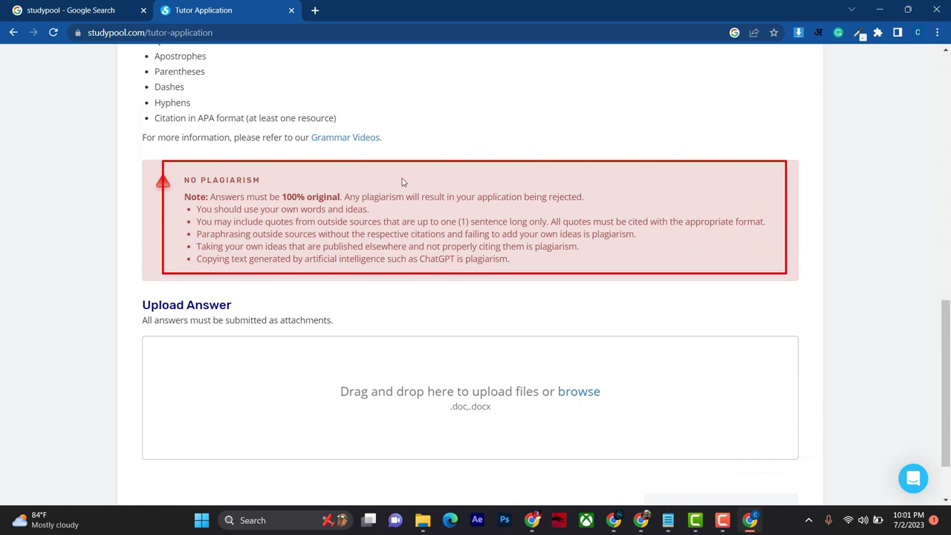
drag(257, 180, 614, 213)
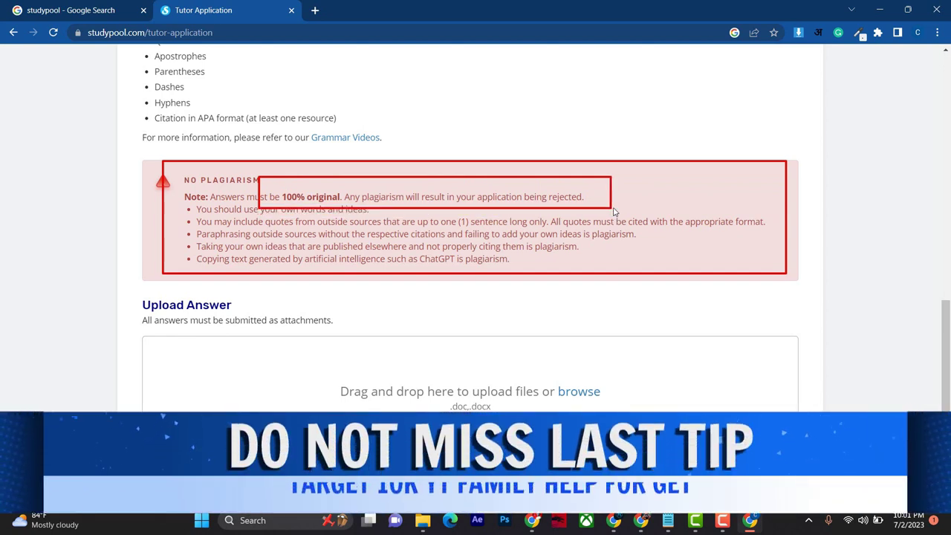
mouse_move(330, 247)
mouse_down()
mouse_move(514, 279)
mouse_move(528, 270)
mouse_up()
drag(411, 249, 482, 266)
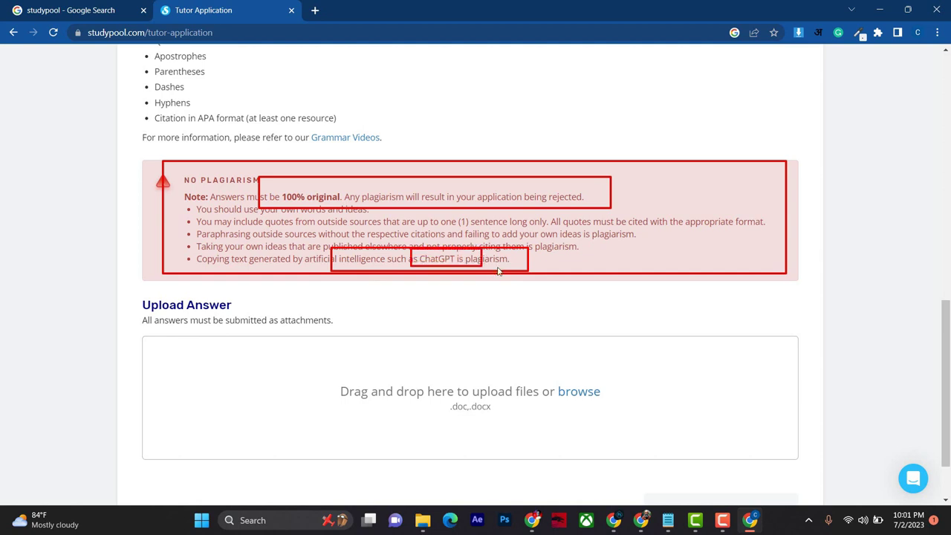
key(Escape)
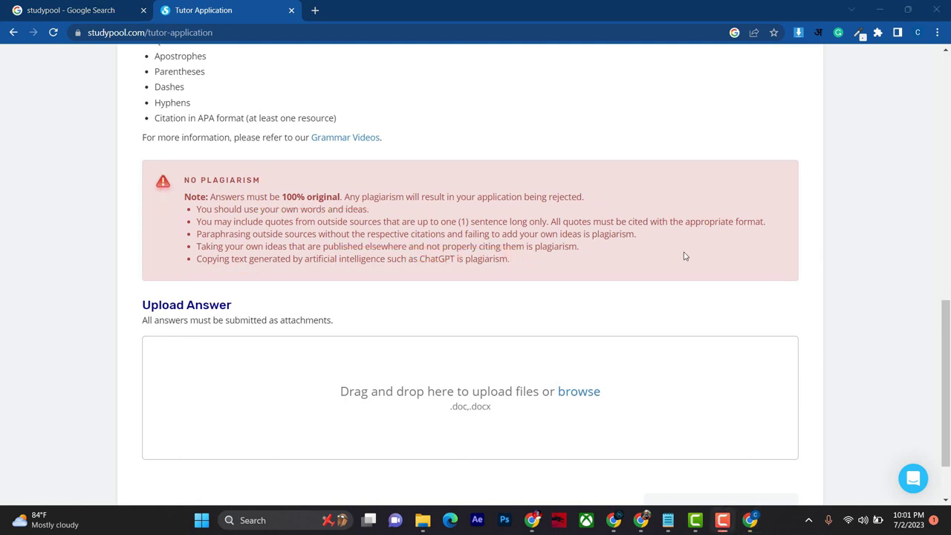
scroll(445, 347, up, 3)
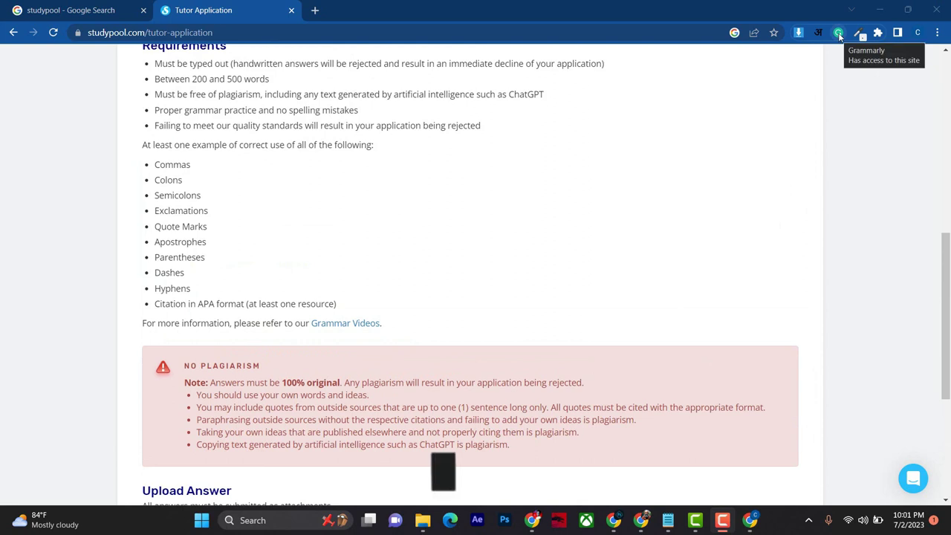
Step: Scroll through the remaining essay requirements, marking the required punctuation list
drag(825, 22, 851, 46)
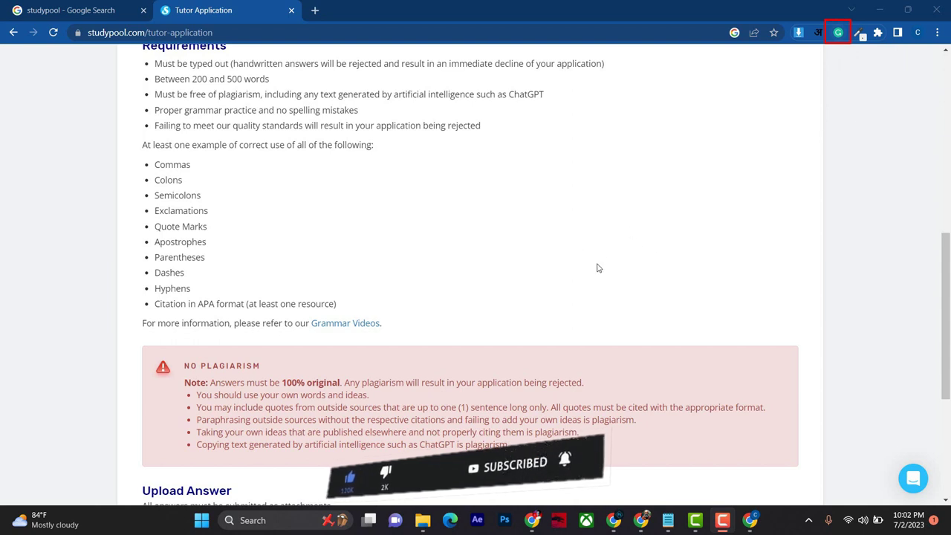
scroll(490, 283, down, 3)
scroll(500, 319, up, 5)
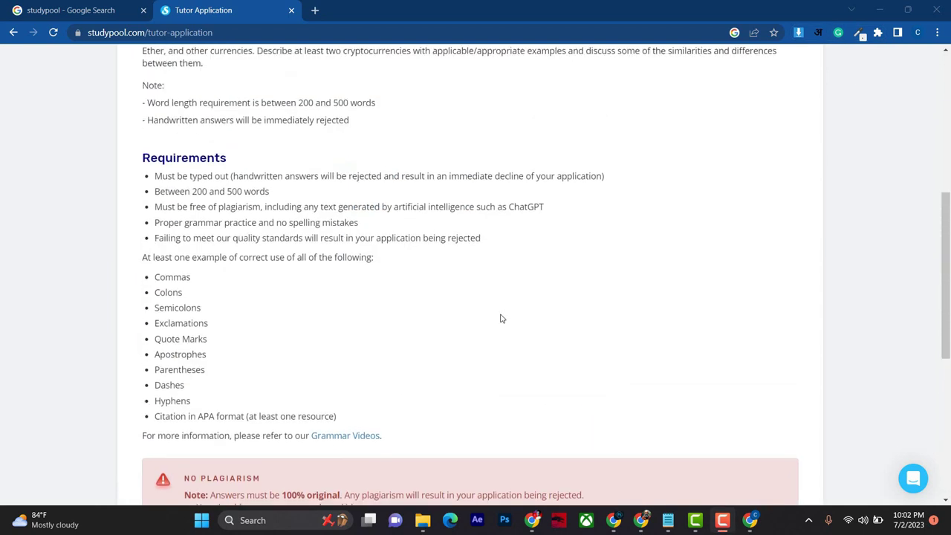
scroll(499, 319, down, 3)
scroll(490, 316, up, 7)
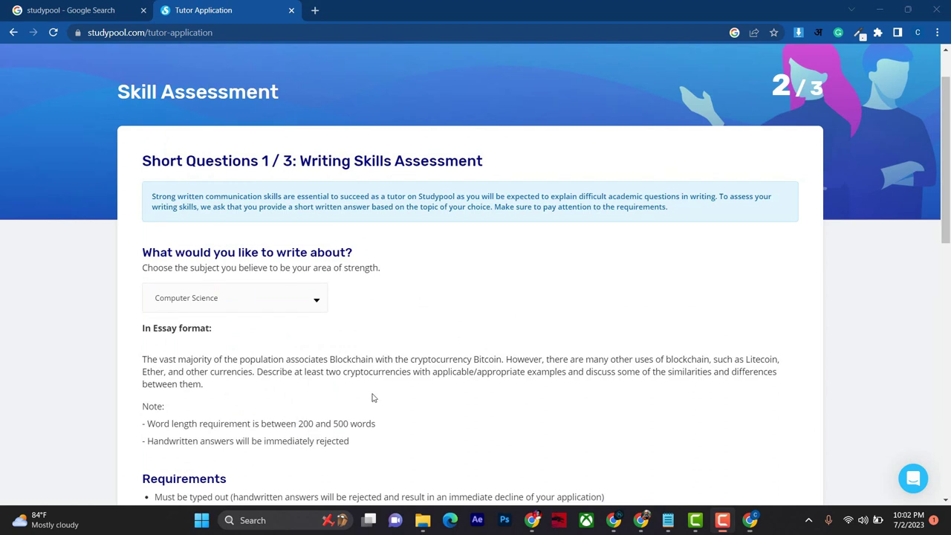
scroll(372, 394, down, 2)
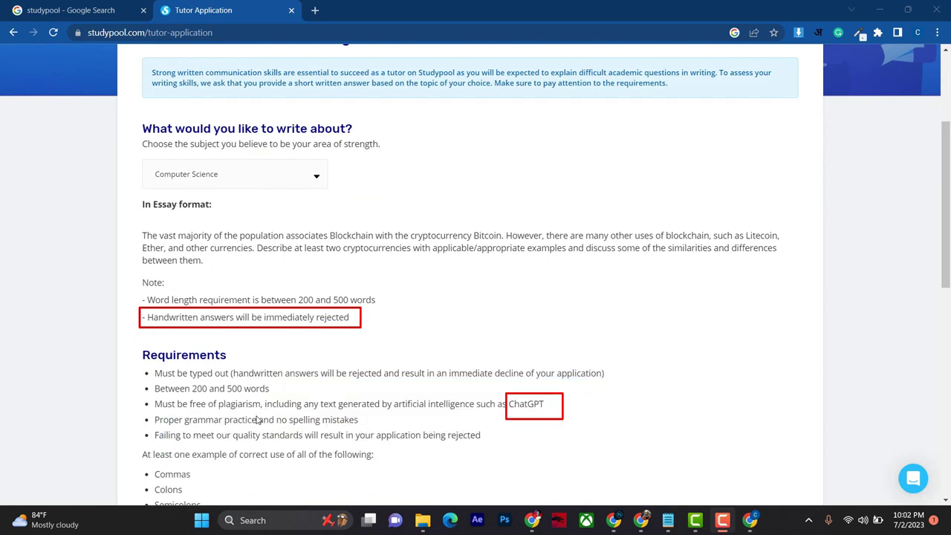
scroll(272, 372, down, 3)
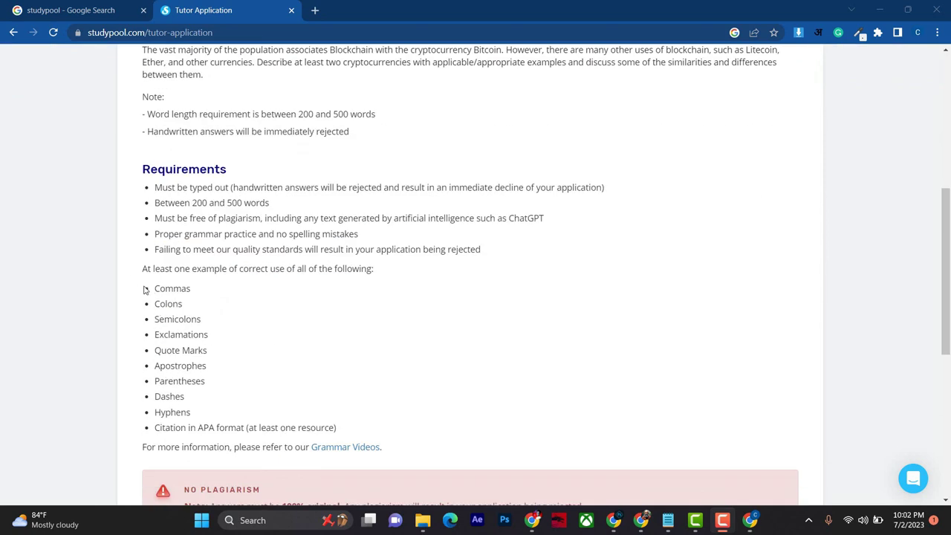
mouse_move(153, 318)
mouse_down()
mouse_move(195, 390)
mouse_move(314, 453)
mouse_move(351, 451)
mouse_move(347, 442)
mouse_up()
Step: Paste the computer science question as the GravityWrite blog topic and generate an outline
click(641, 520)
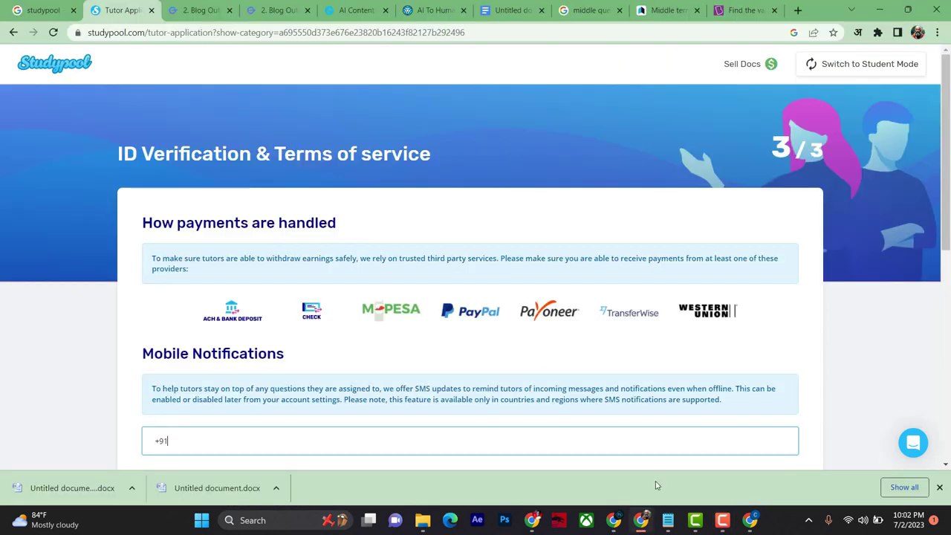
click(198, 10)
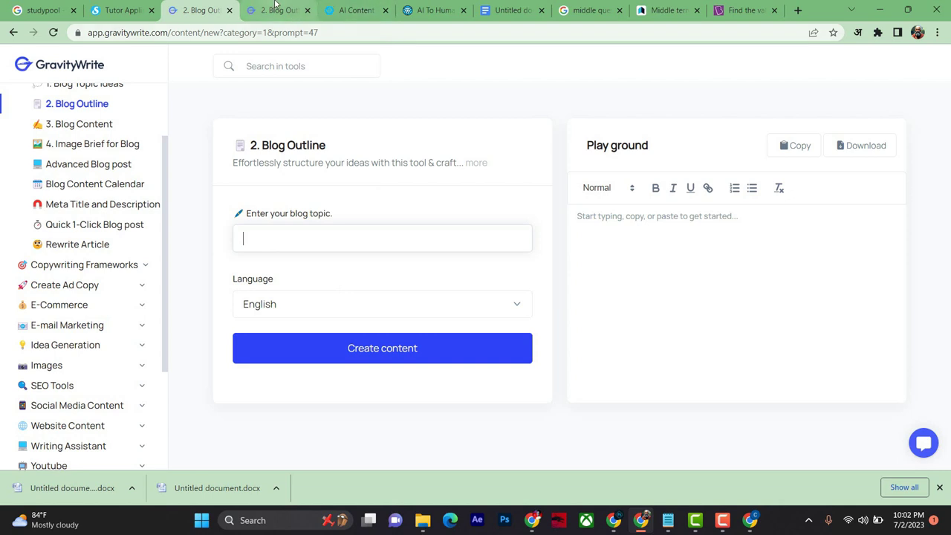
text(What is computer science, Explain full details?)
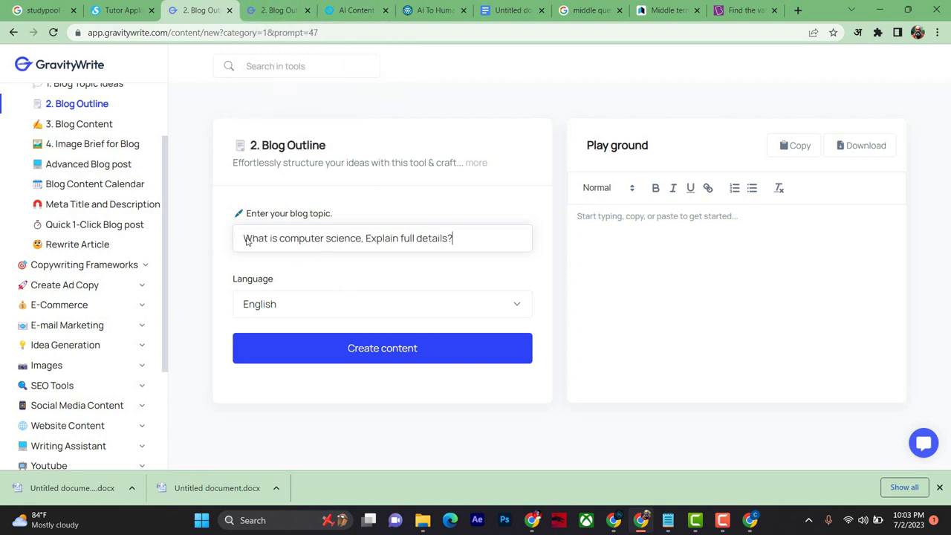
mouse_move(237, 228)
mouse_down()
mouse_move(469, 269)
mouse_move(477, 256)
mouse_up()
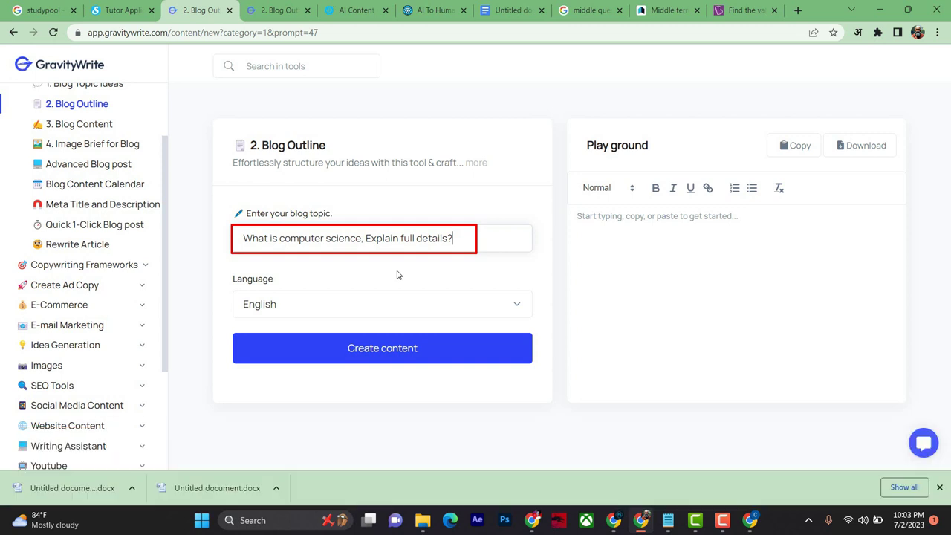
click(425, 349)
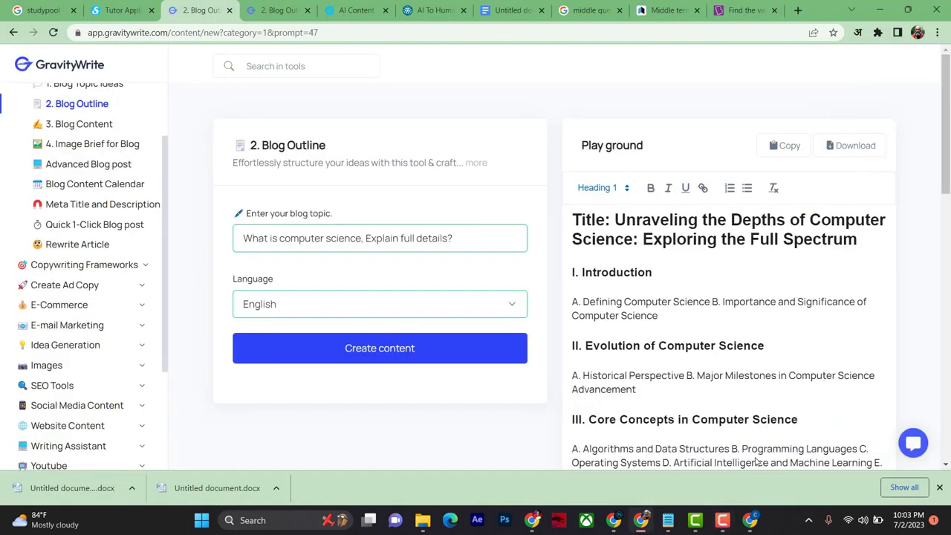
Step: Review the 'Unraveling the Depths of Computer Science' outline and copy all of it
drag(577, 263, 685, 289)
drag(574, 332, 780, 360)
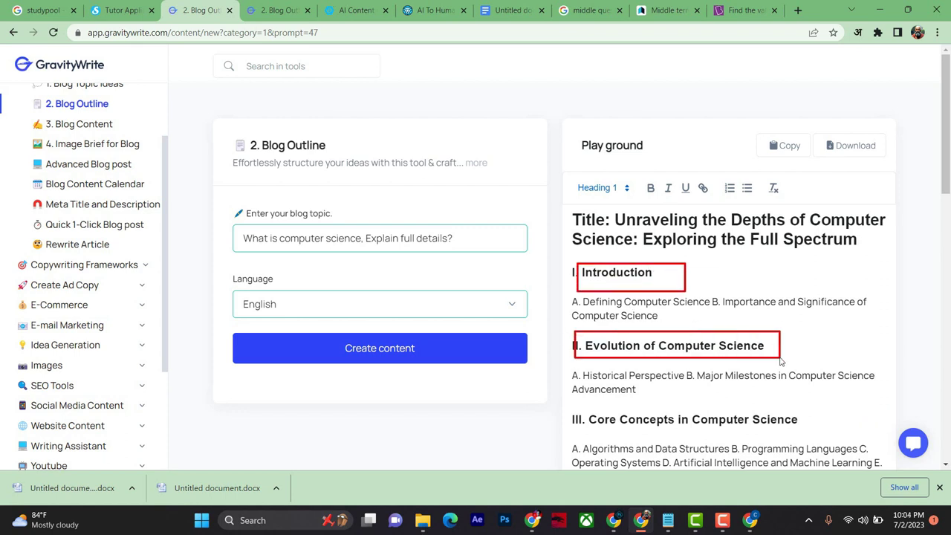
drag(612, 424, 818, 436)
scroll(758, 300, down, 1)
scroll(759, 300, down, 12)
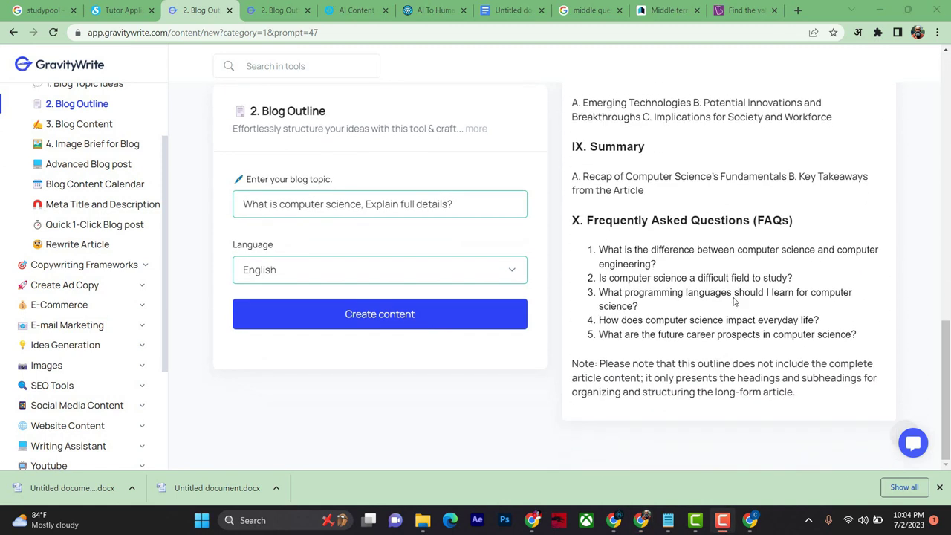
scroll(734, 326, up, 12)
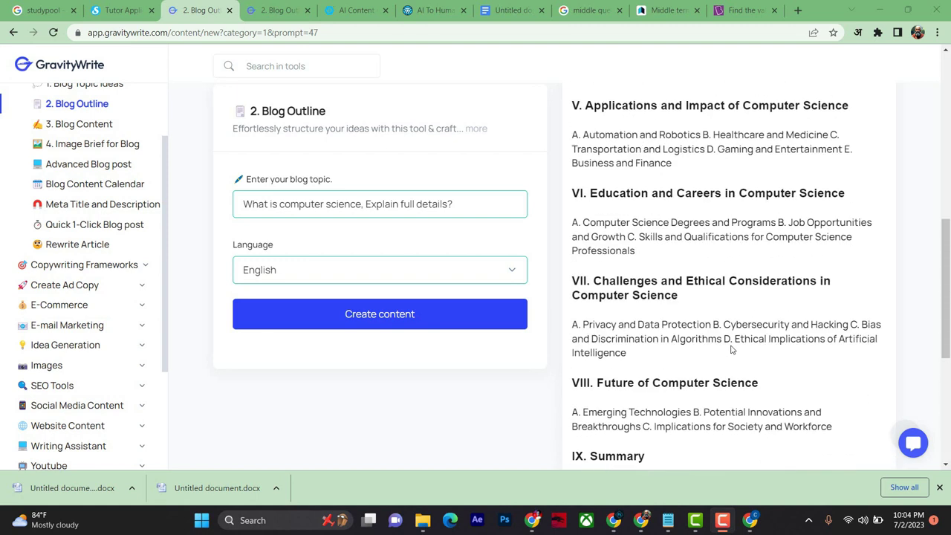
scroll(732, 349, up, 4)
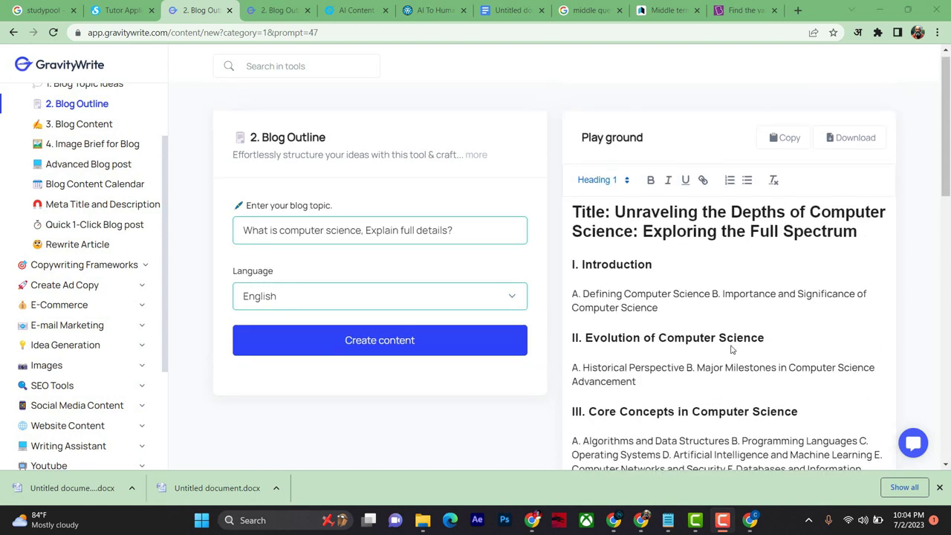
triple_click(740, 344)
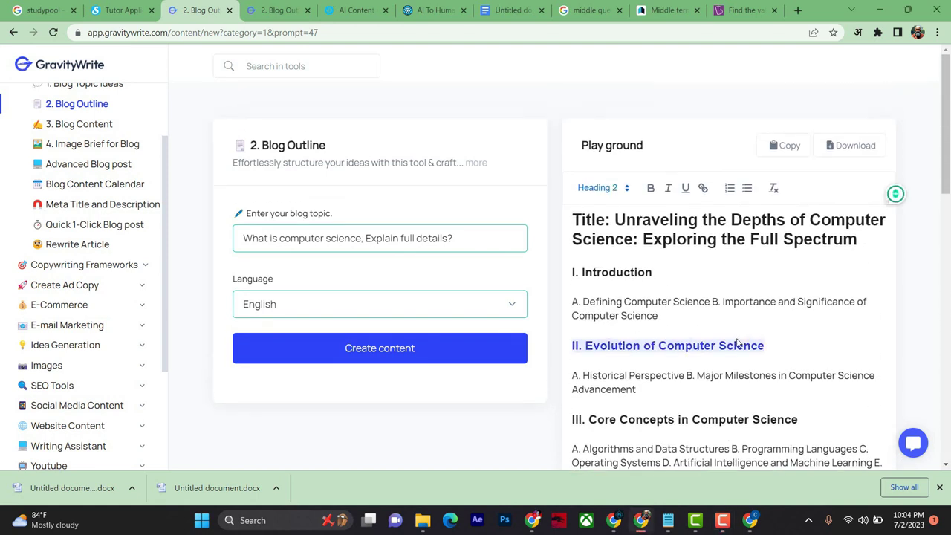
key(ctrl+a)
click(785, 145)
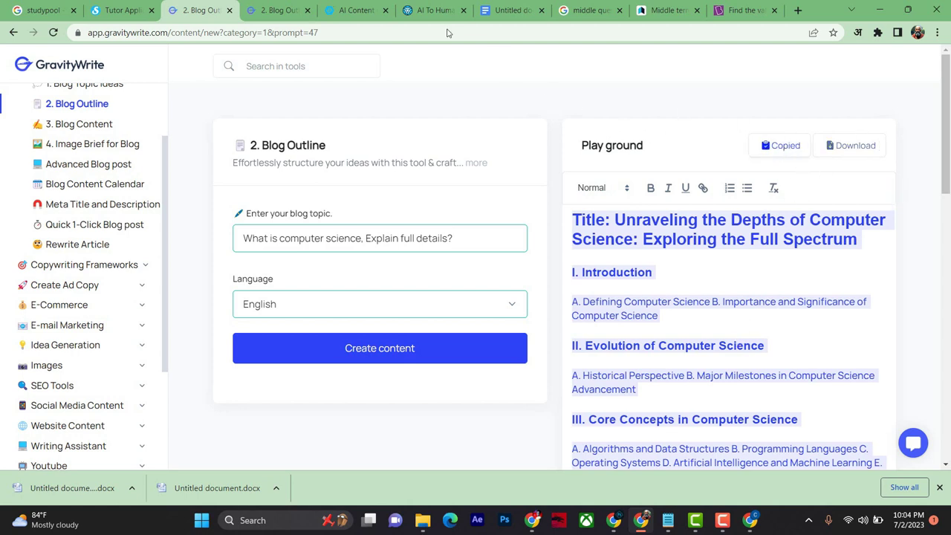
Step: Run Crossplag's AI Content Detector on the pasted computer science outline
click(340, 9)
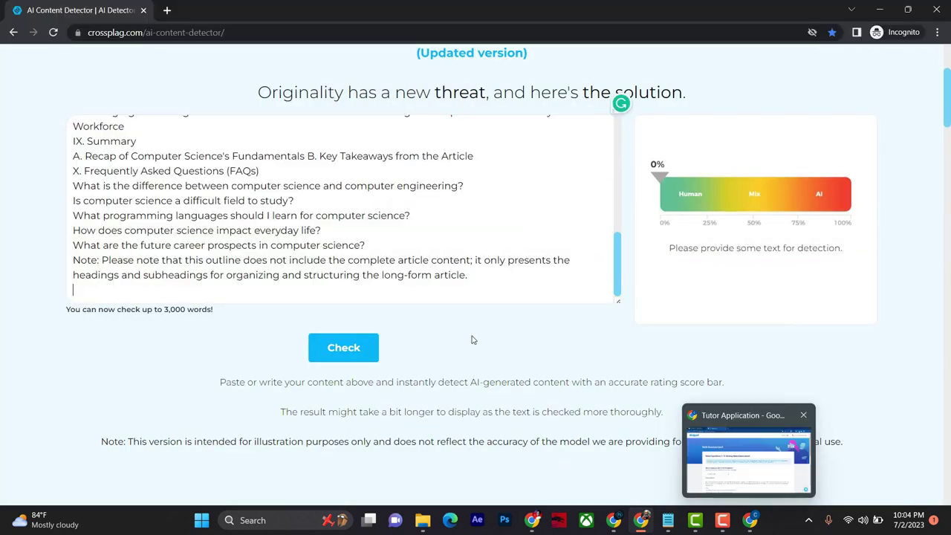
scroll(416, 260, up, 5)
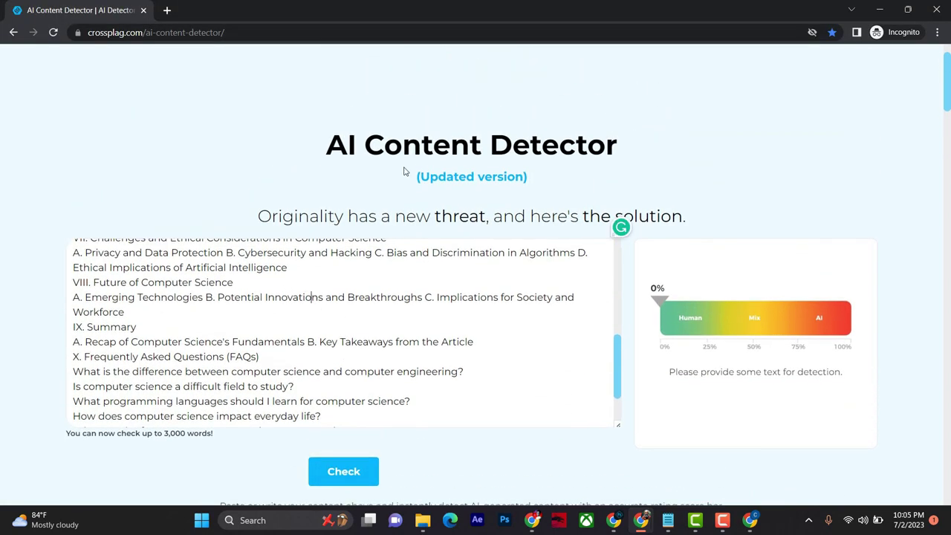
drag(320, 117, 630, 197)
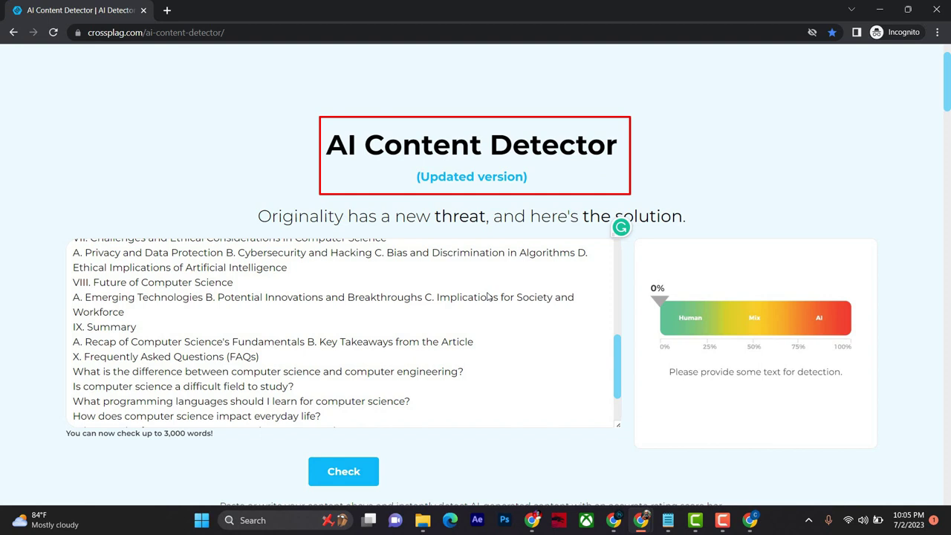
click(343, 475)
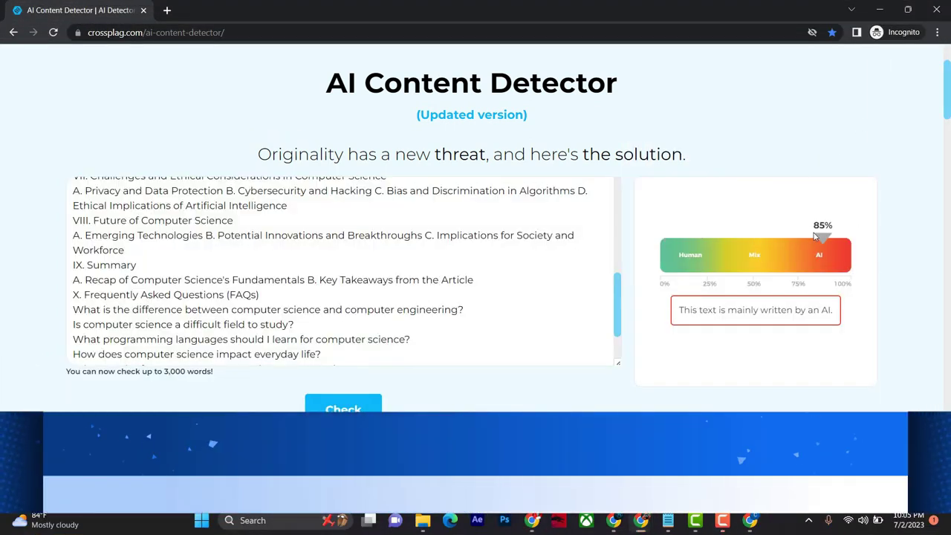
Step: Note the 85% AI-written verdict and minimize the incognito detector window
drag(801, 225, 854, 282)
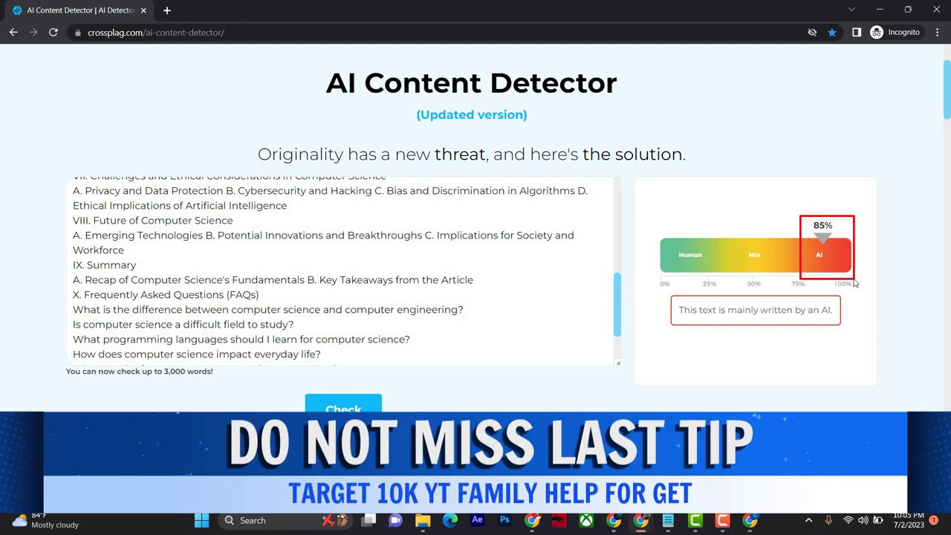
mouse_move(673, 297)
mouse_down()
mouse_move(777, 335)
mouse_move(856, 335)
mouse_up()
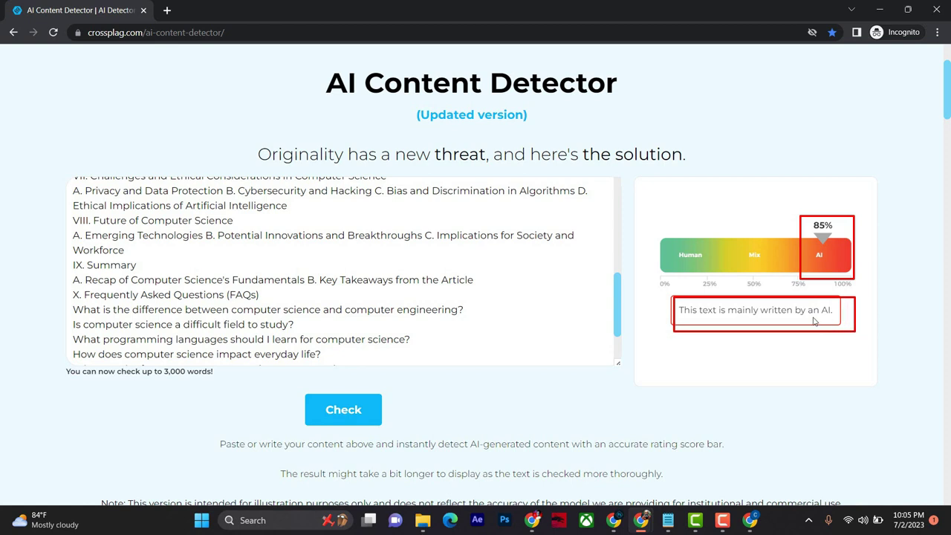
key(Escape)
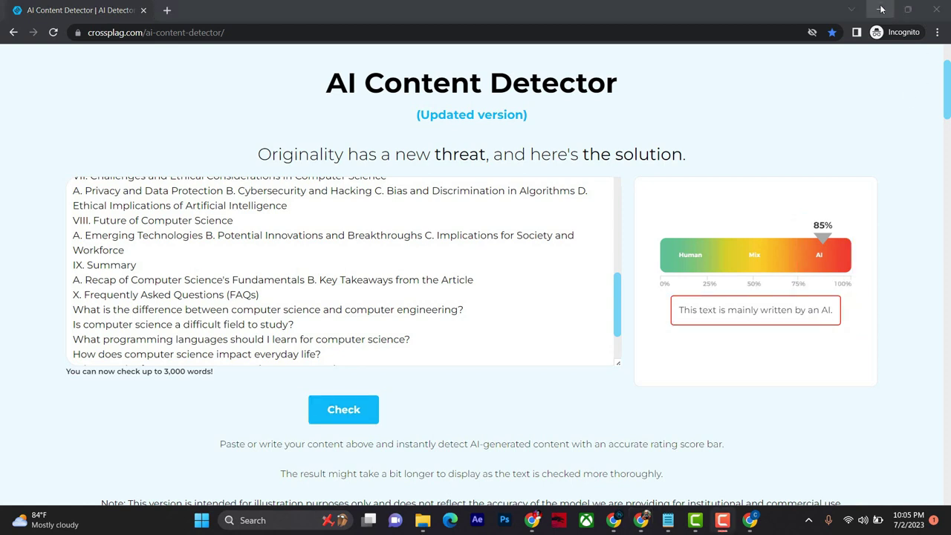
click(879, 10)
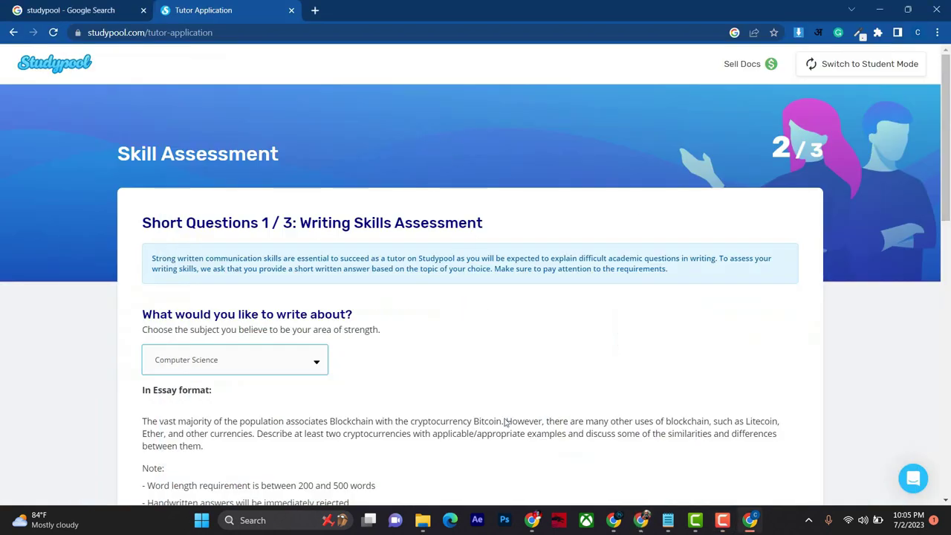
Step: Move from the GravityWrite window to the AI To Human Text Converter page
mouse_move(641, 520)
click(609, 454)
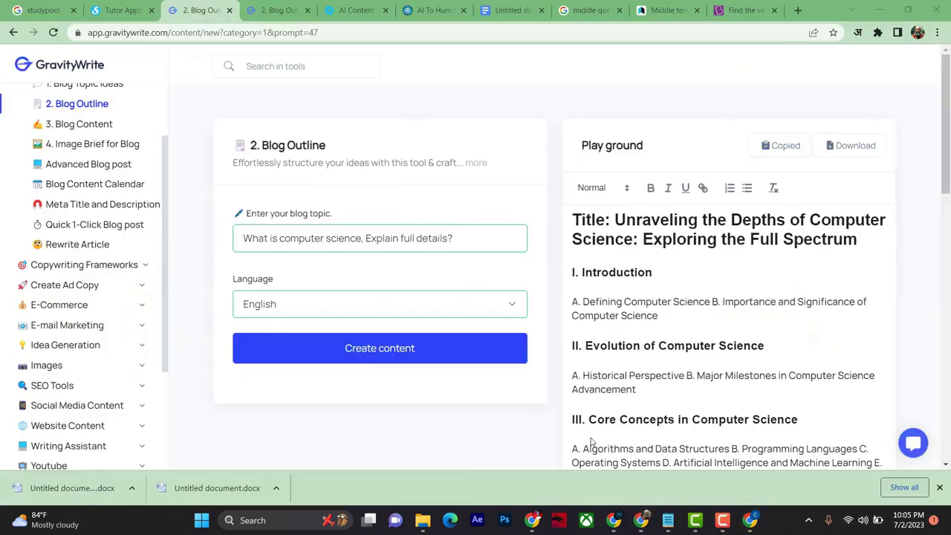
click(356, 10)
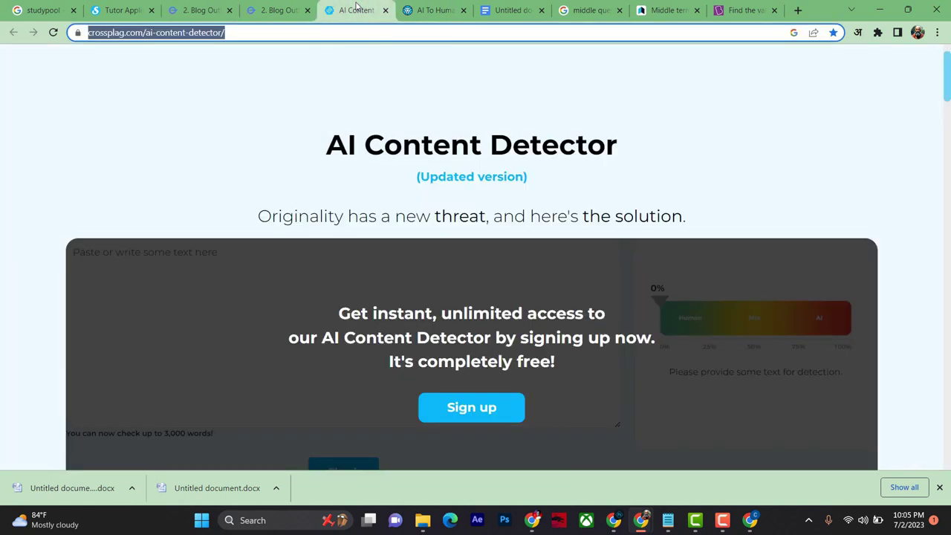
click(431, 9)
scroll(547, 275, up, 2)
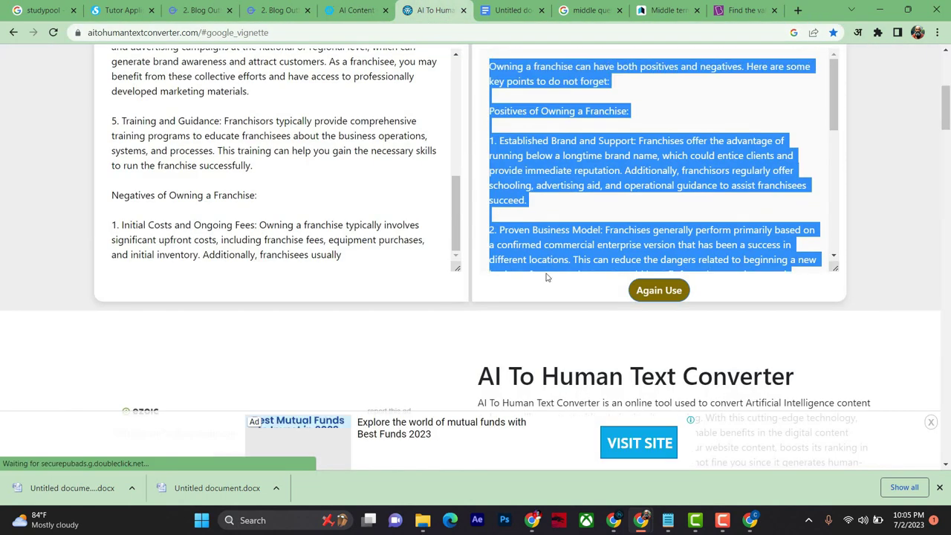
triple_click(289, 248)
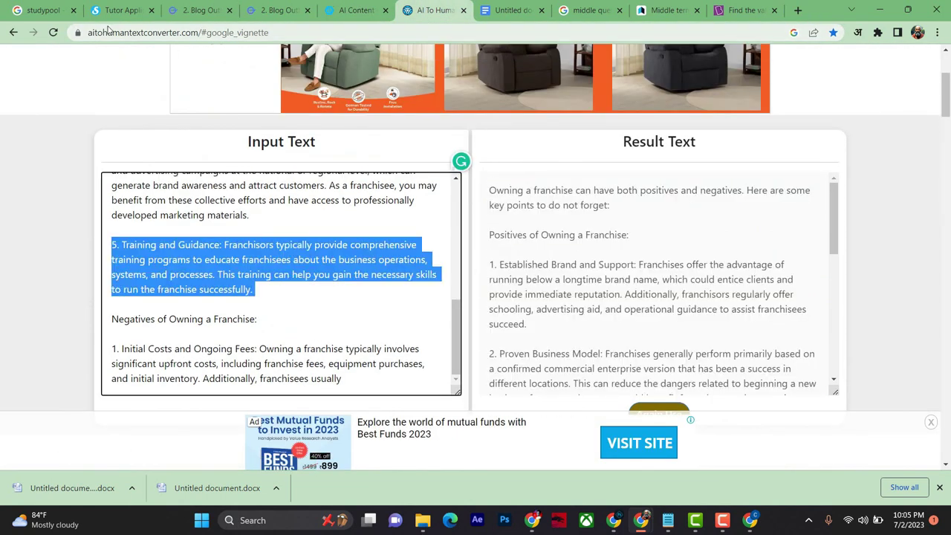
drag(89, 31, 283, 44)
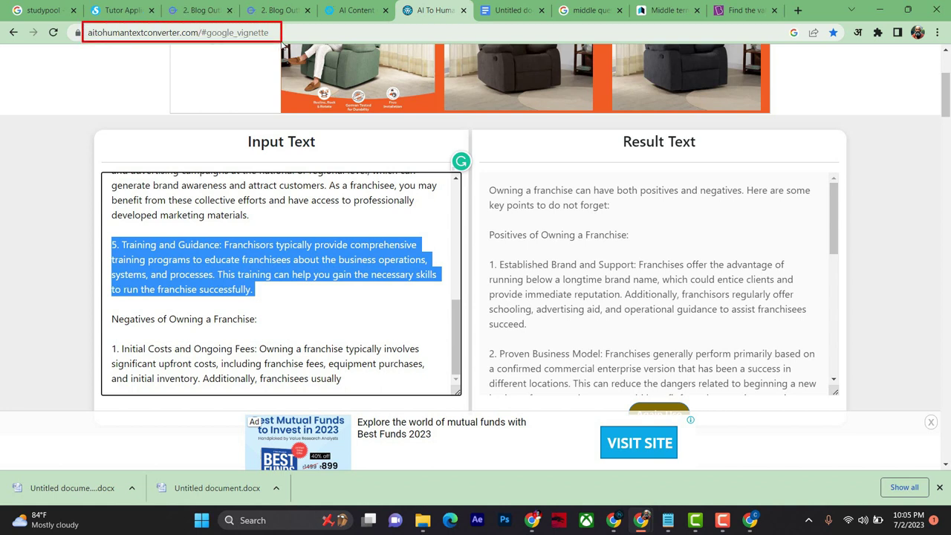
Step: Delete the old franchise input text and paste in the computer science outline
triple_click(324, 251)
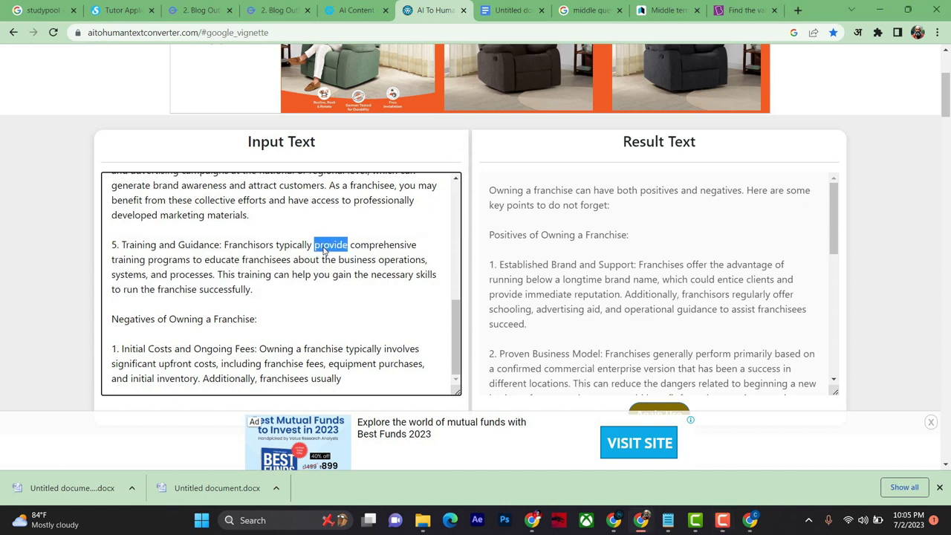
key(ctrl+a)
key(Delete)
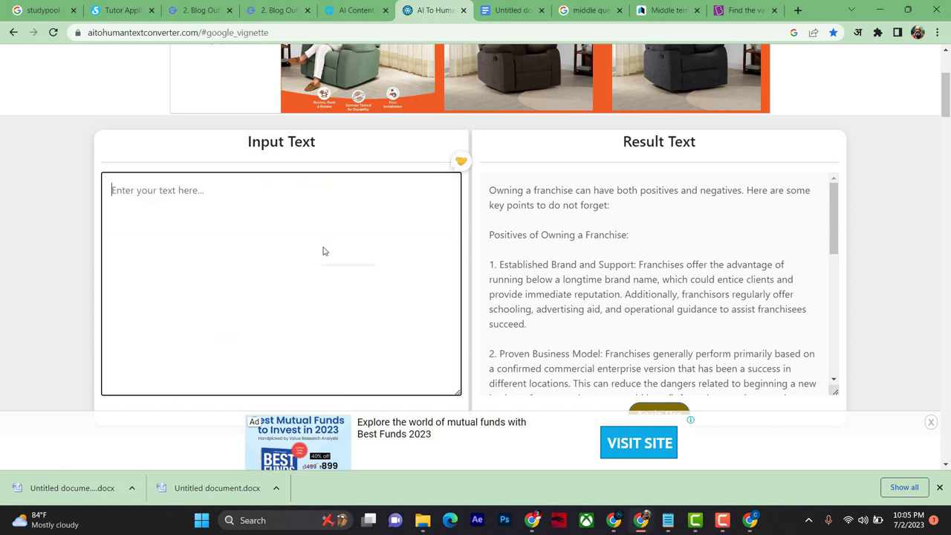
key(ctrl+v)
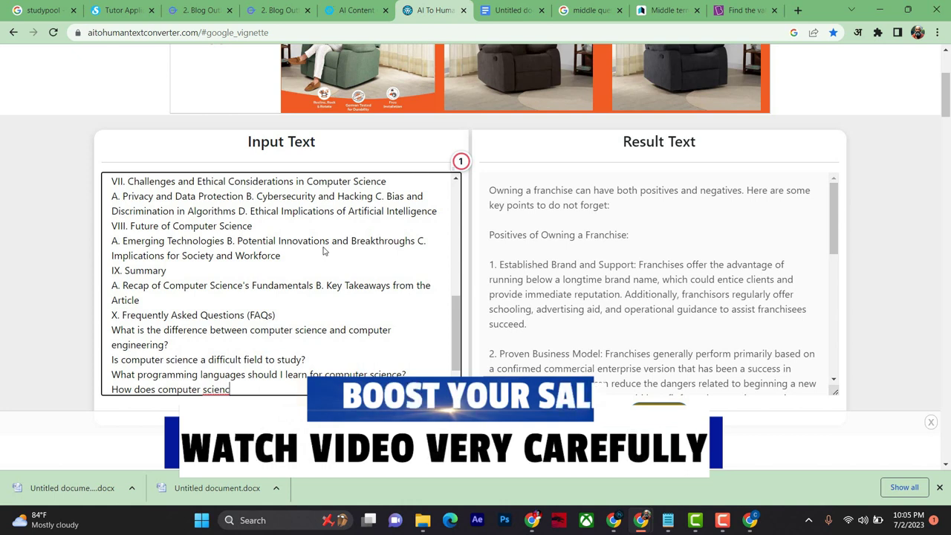
scroll(266, 272, down, 1)
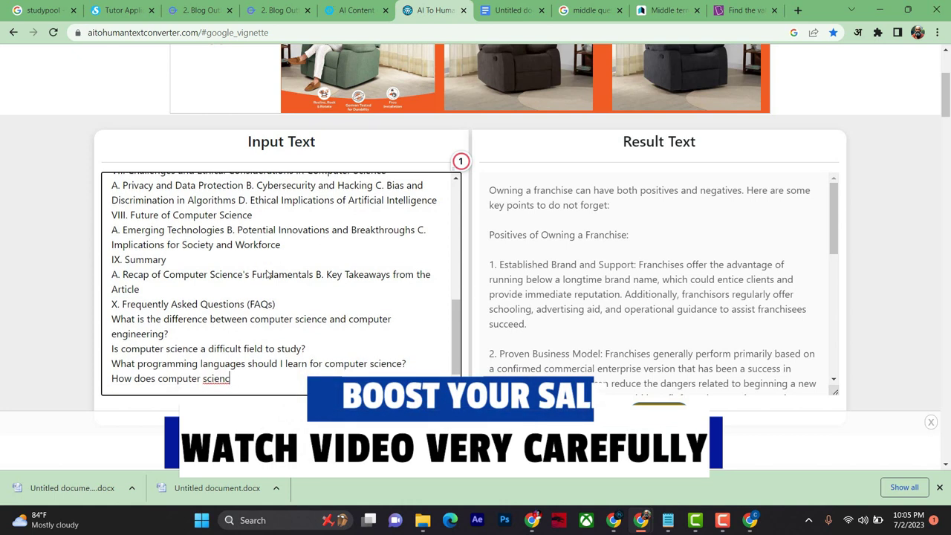